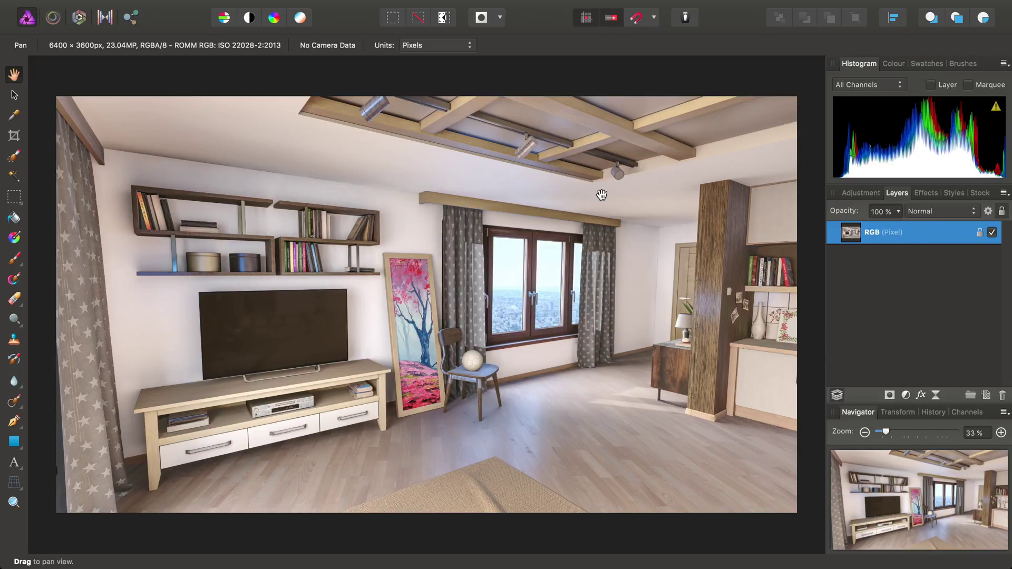
Step: Add a Perspective Projection live projection to the room panorama from the Layer menu
left_click(302, 7)
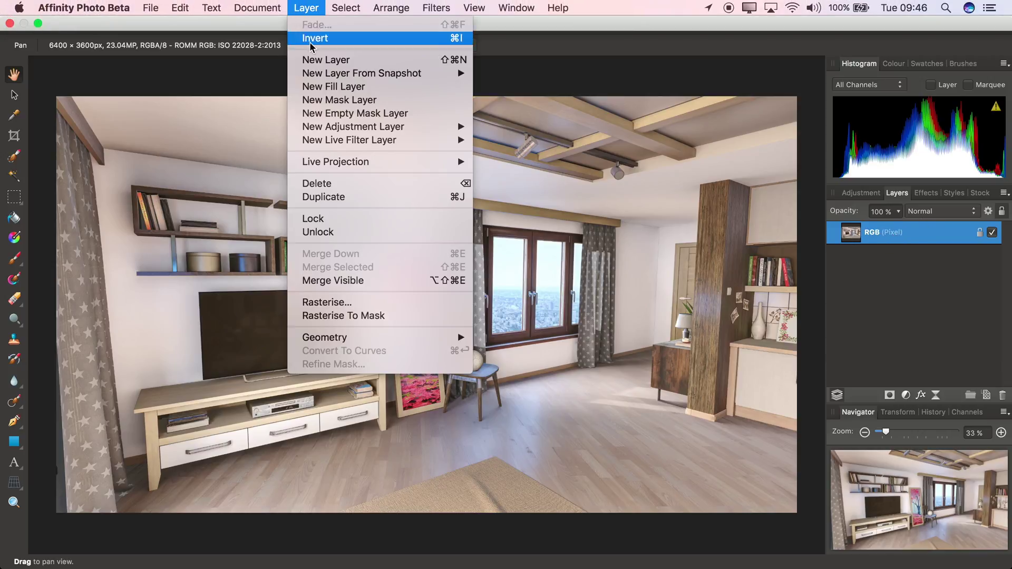
mouse_move(343, 165)
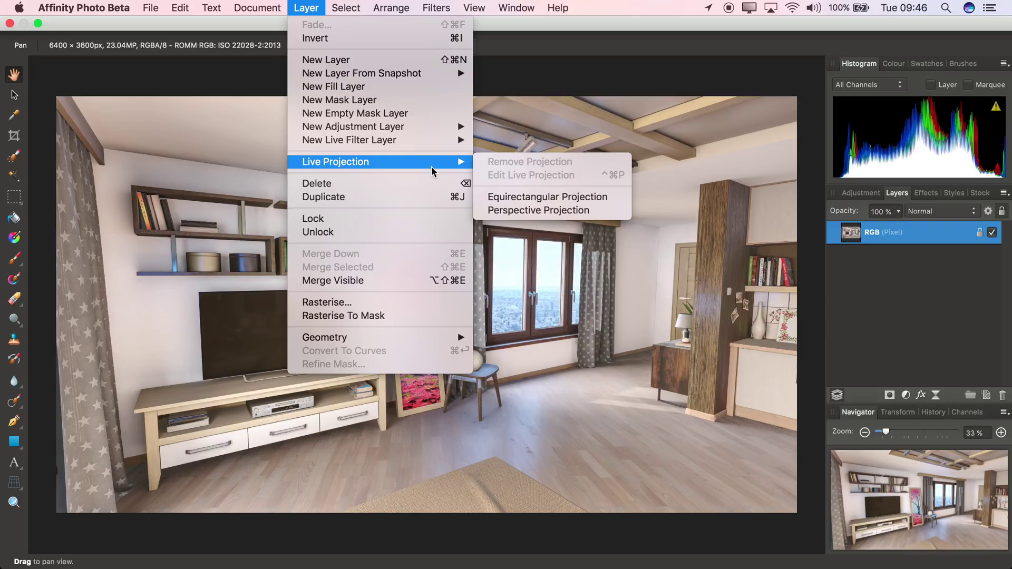
left_click(533, 211)
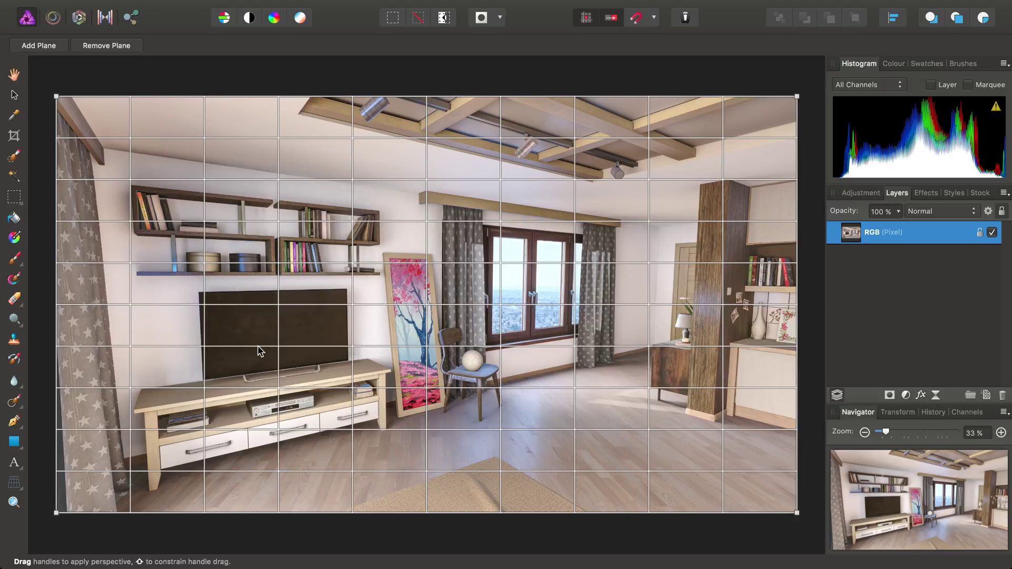
Step: Drag the plane's top-left, bottom-left, bottom-right and top-right corners onto the matching TV screen corners
left_click_drag(56, 100, 201, 294)
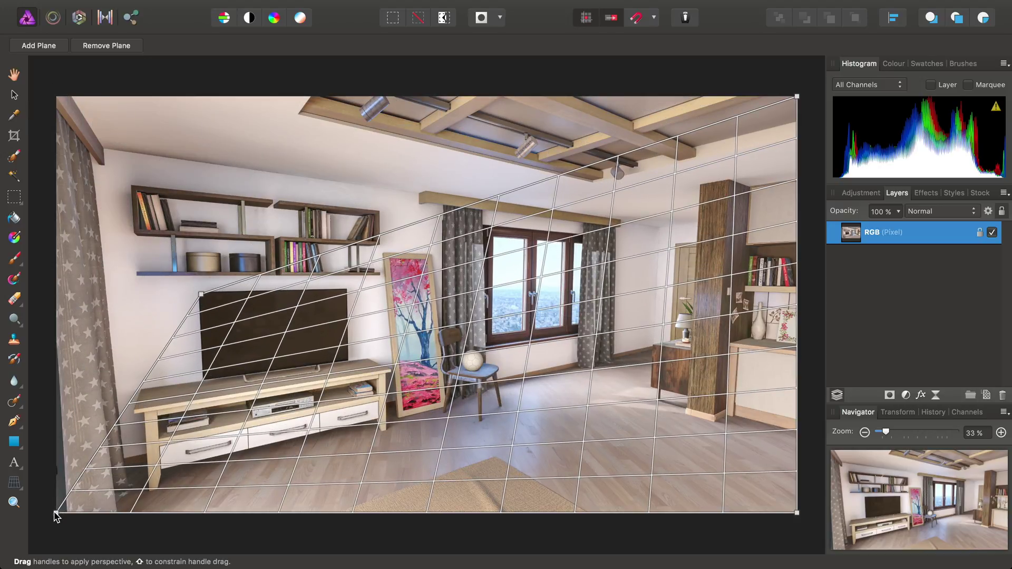
left_click_drag(57, 512, 205, 377)
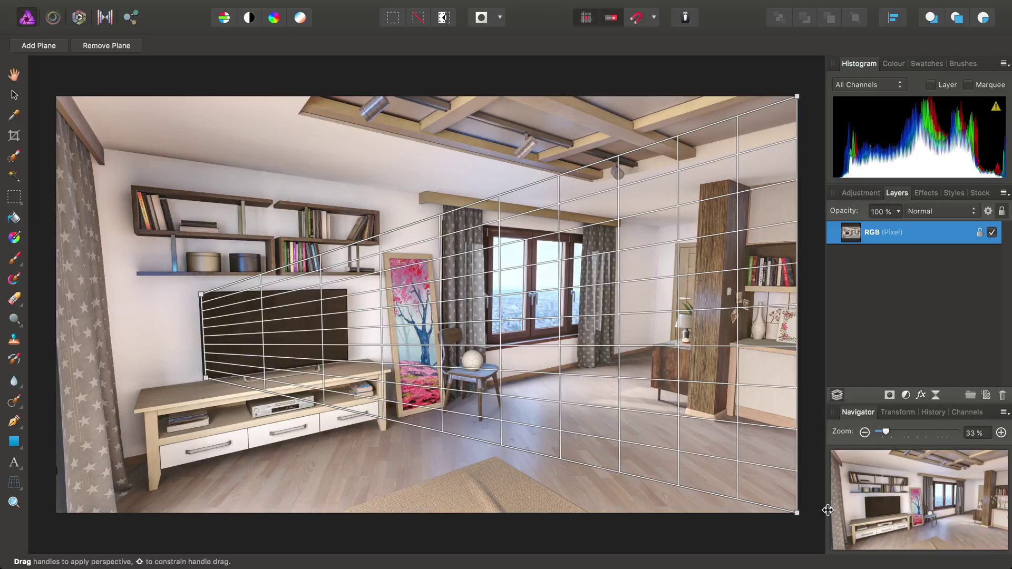
left_click_drag(797, 513, 349, 360)
left_click_drag(797, 97, 345, 290)
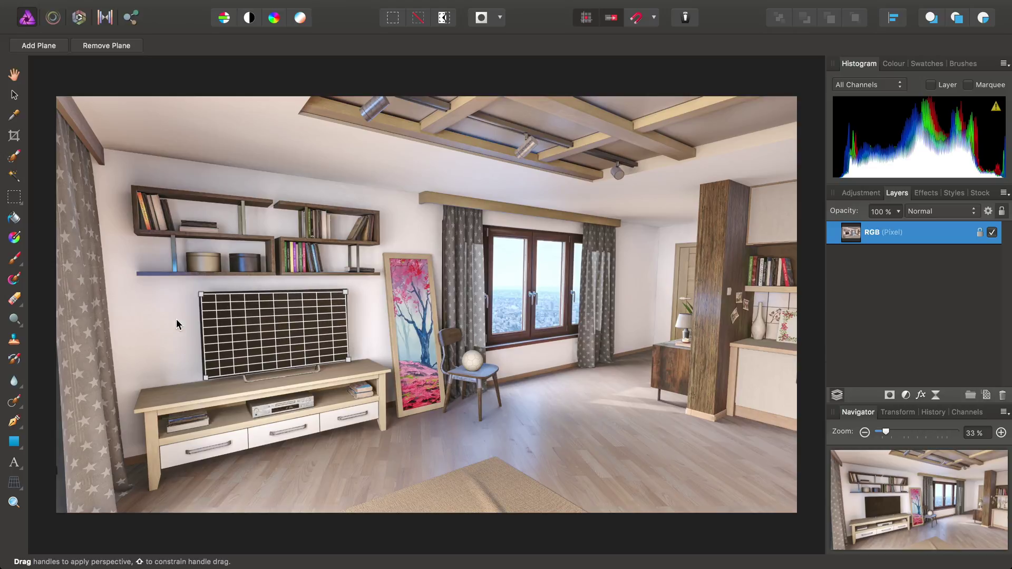
Step: Zoom in, snap all four plane corners exactly onto the TV frame, then fit the room back in view
scroll(184, 305, "up", 10)
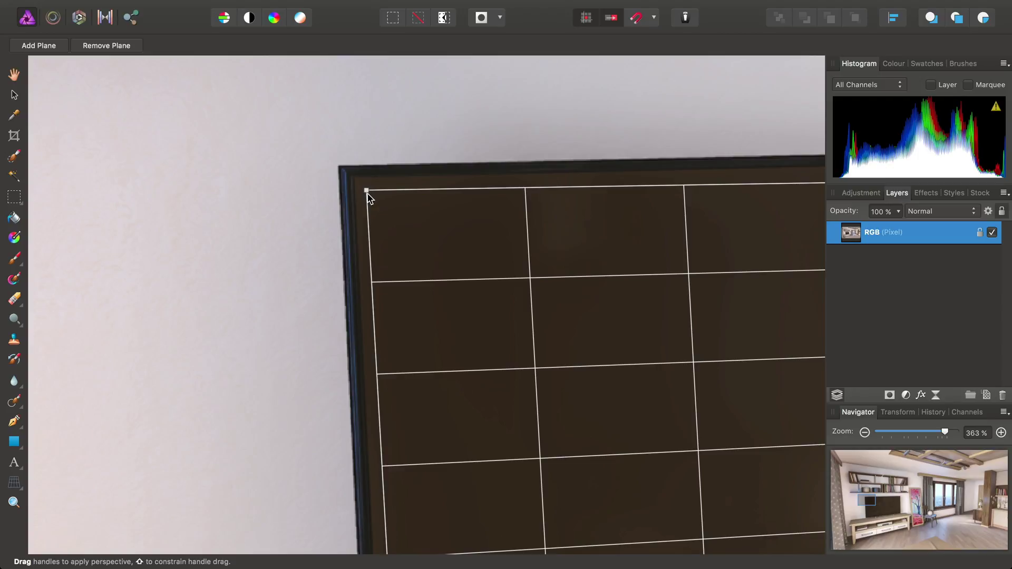
left_click_drag(368, 193, 341, 169)
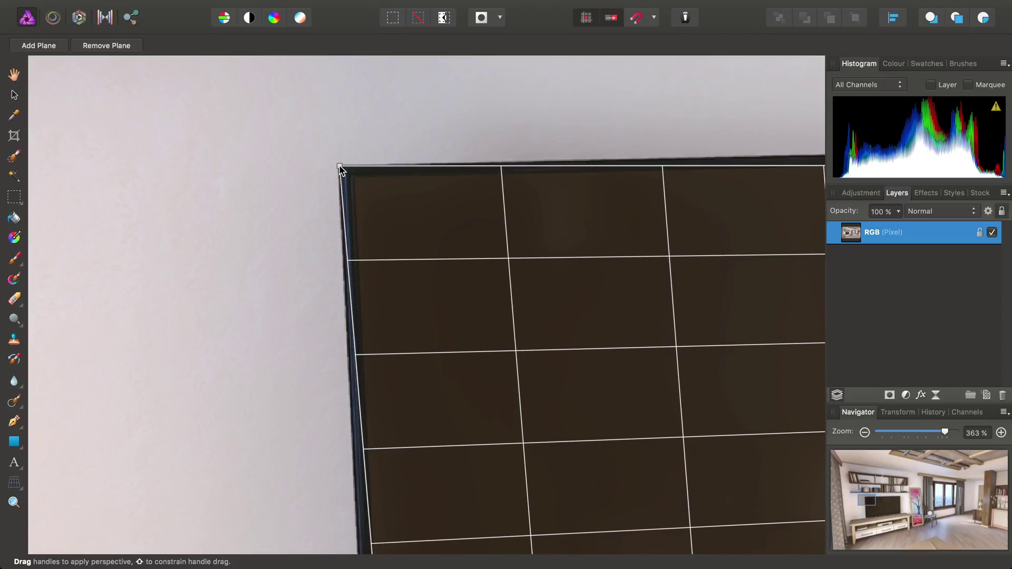
scroll(533, 232, "right", 20)
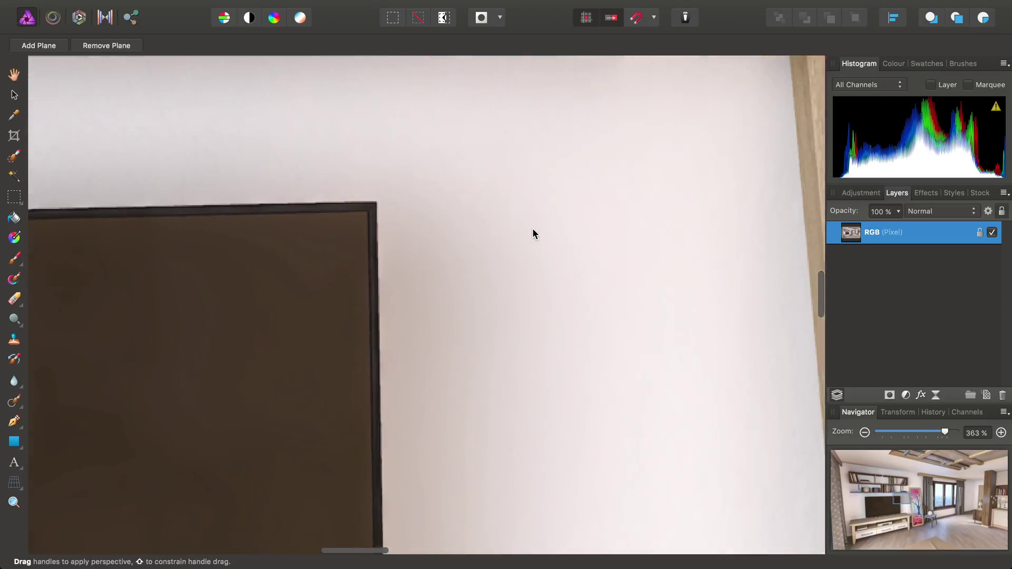
left_click_drag(292, 238, 309, 205)
scroll(359, 375, "down", 10)
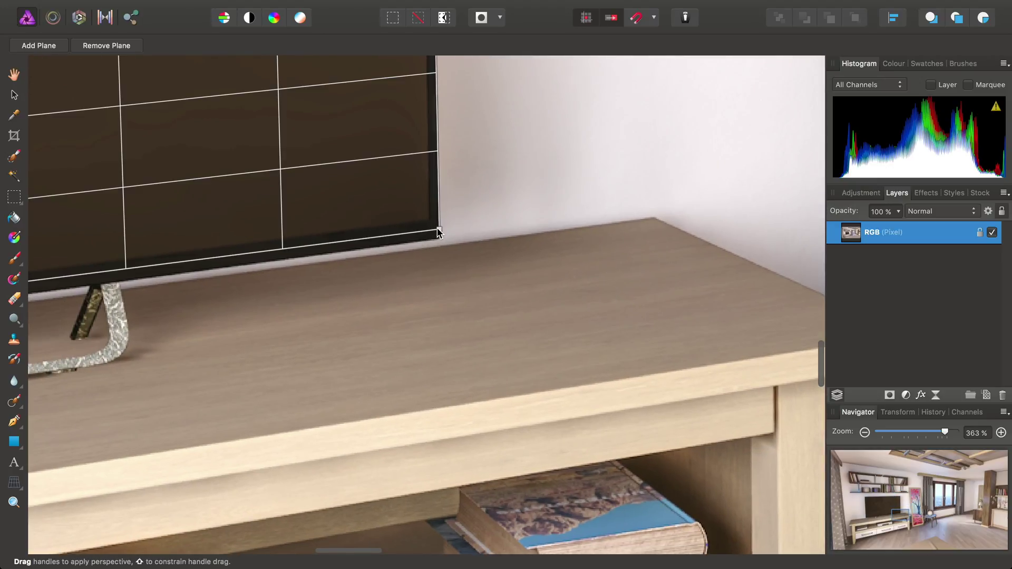
left_click_drag(438, 232, 439, 241)
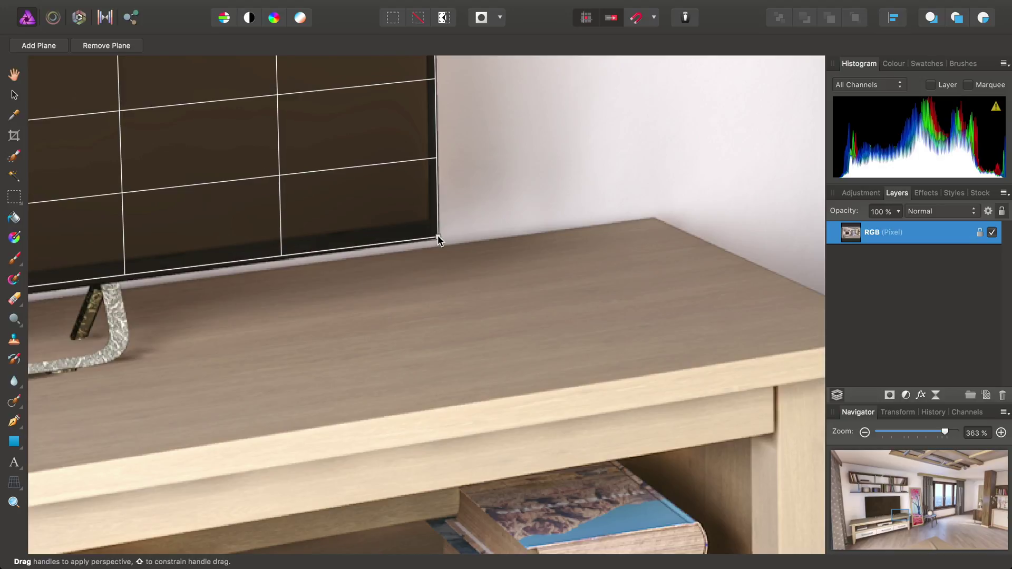
scroll(268, 344, "left", 15)
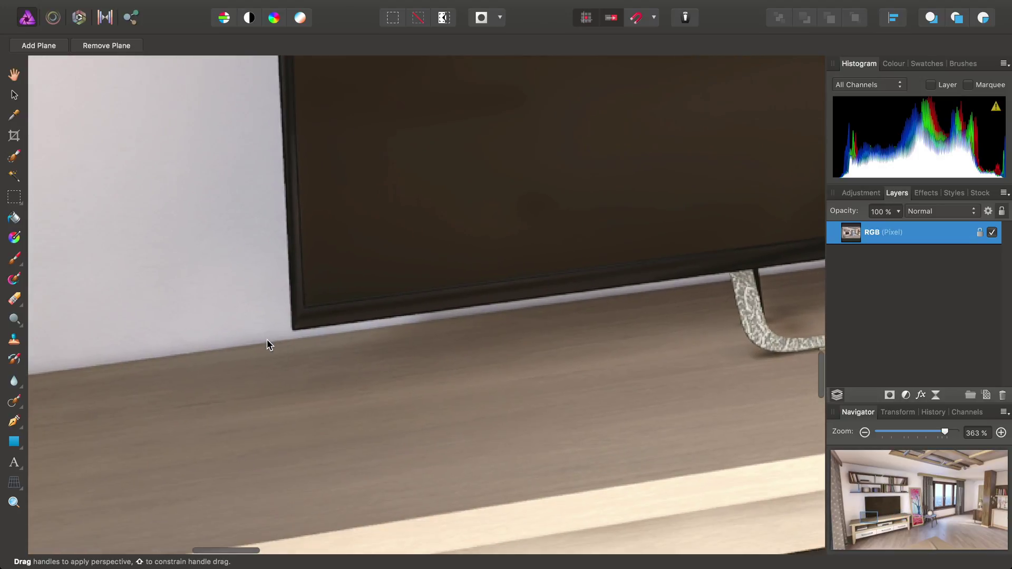
left_click_drag(323, 309, 295, 332)
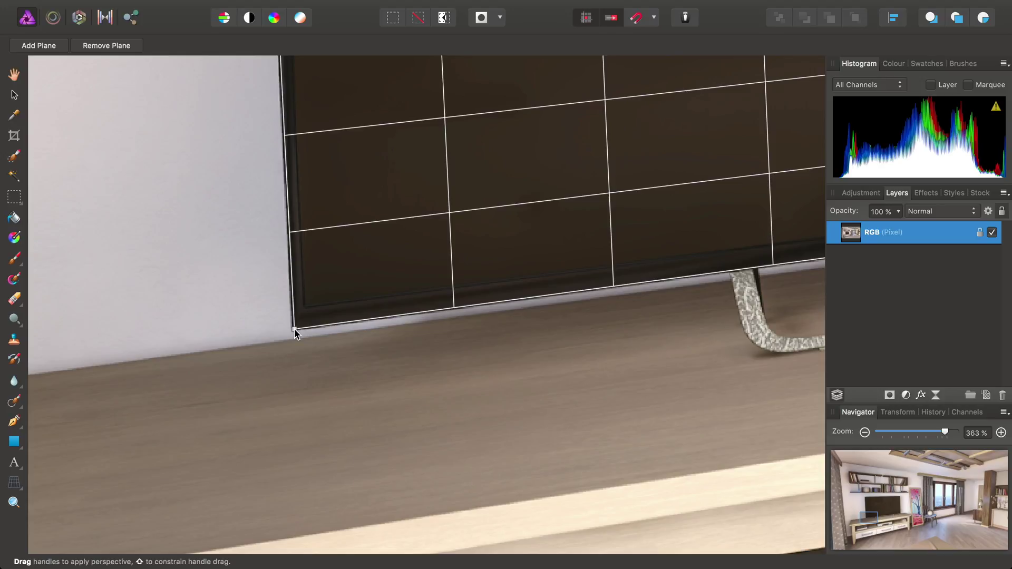
key("super+0")
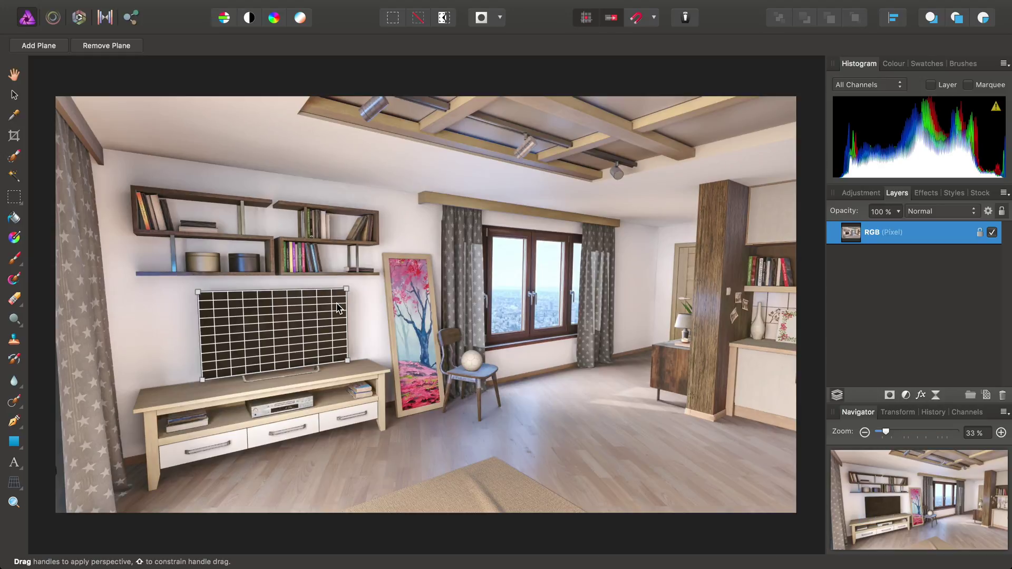
Step: Switch to the Hand tool to commit the plane and show the TV screen flattened face-on
left_click(15, 75)
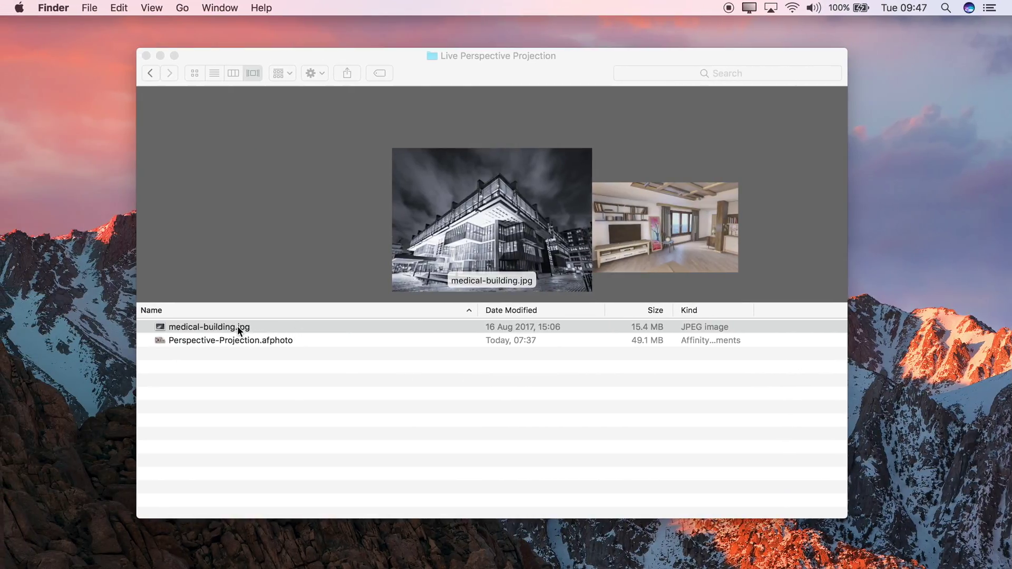
Step: Drag medical-building.jpg from the Finder folder onto the Affinity Photo canvas
left_click_drag(238, 326, 566, 400)
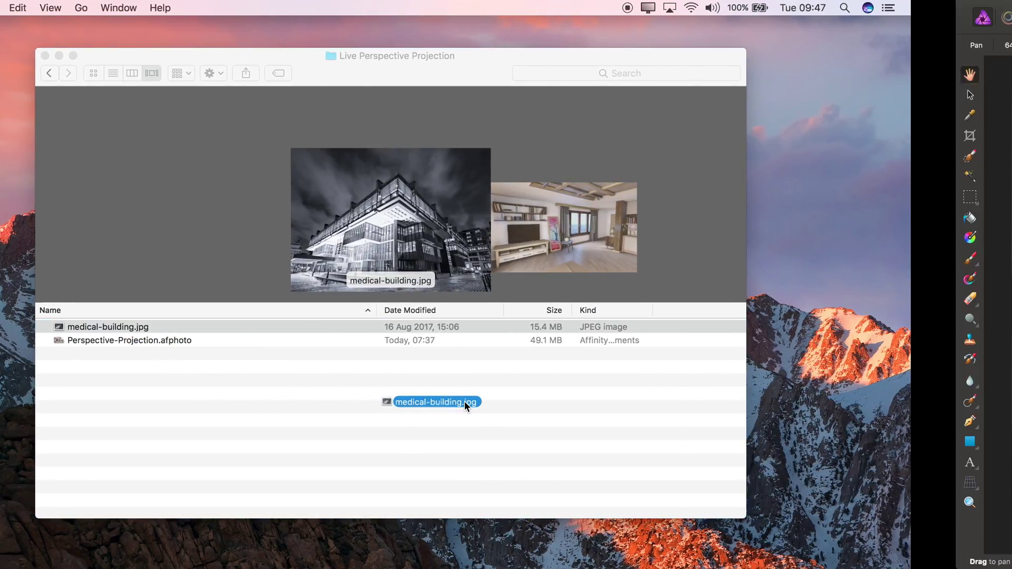
left_click_drag(464, 400, 337, 181)
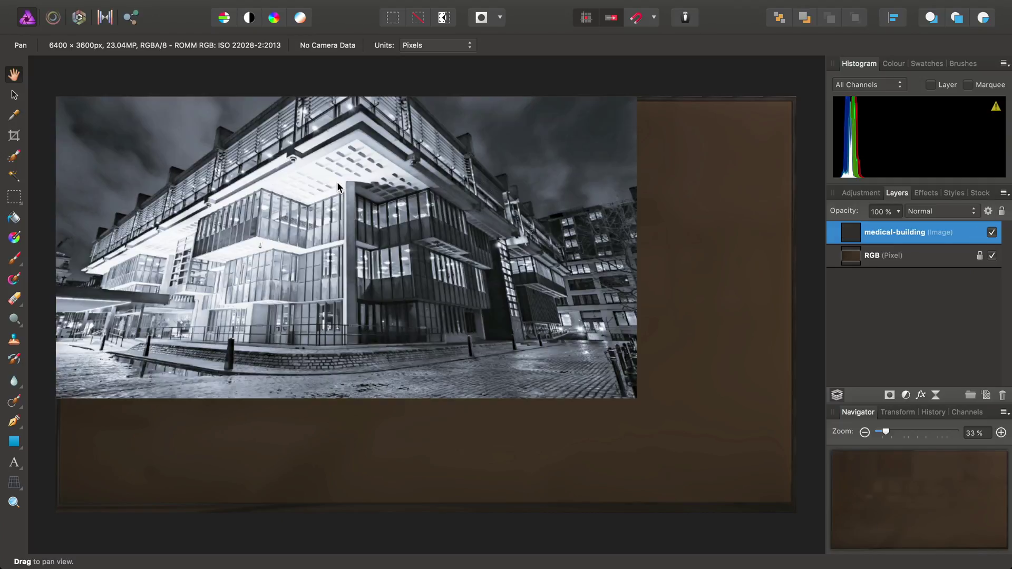
Step: Scale the building photo up to 6158×4441 px and move it over the flattened screen
left_click(15, 95)
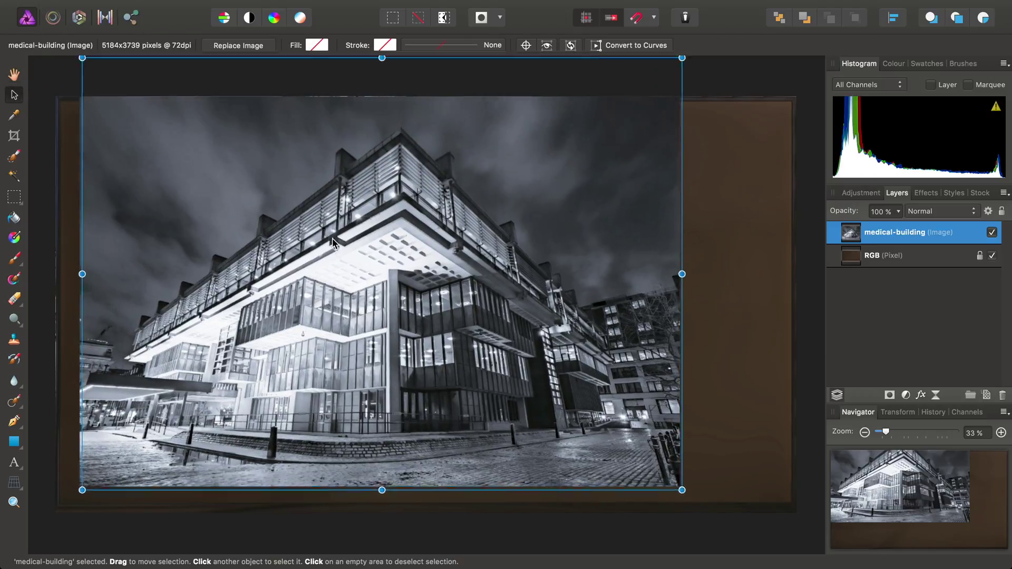
left_click_drag(333, 242, 310, 286)
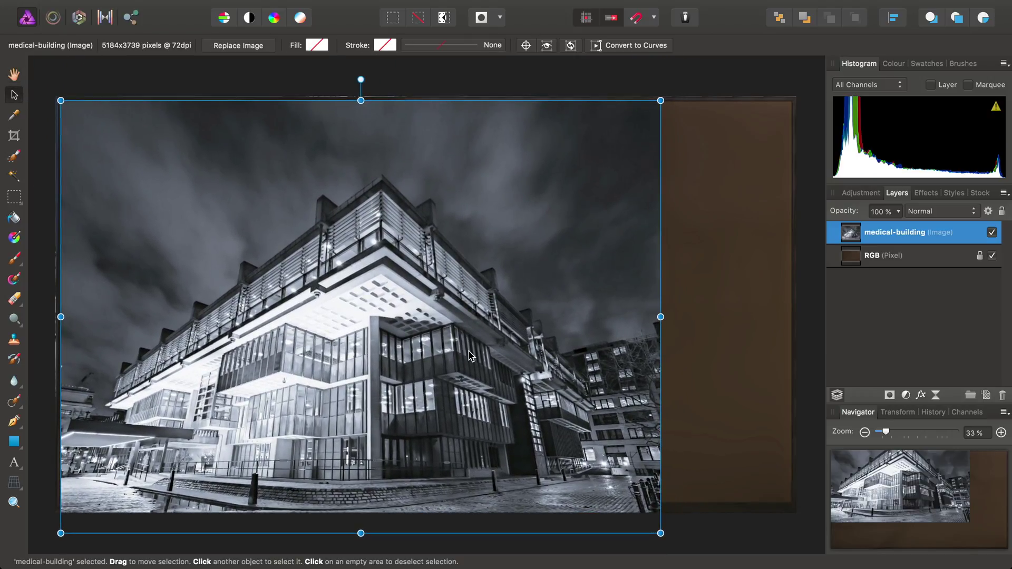
scroll(470, 356, "down", 4)
scroll(470, 356, "right", 2)
left_click_drag(601, 436, 769, 486)
scroll(357, 274, "up", 5)
scroll(357, 275, "left", 5)
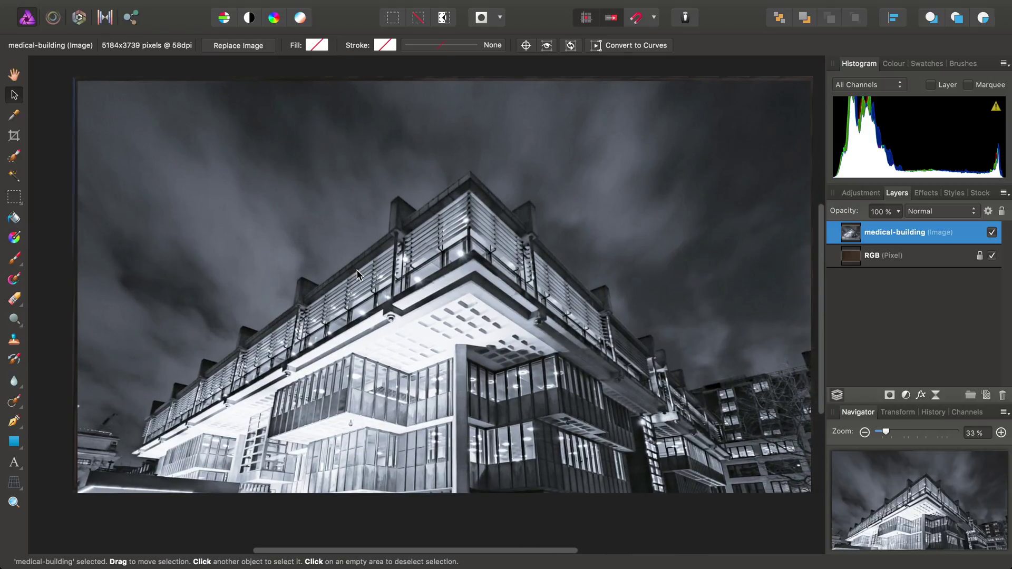
scroll(357, 274, "down", 2)
left_click_drag(430, 286, 427, 230)
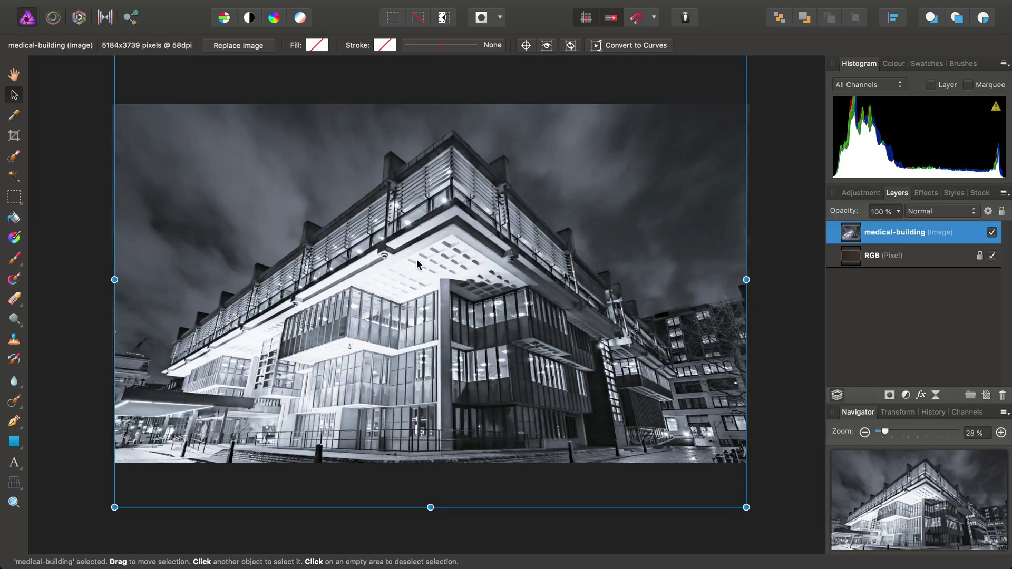
Step: Draw a white rectangle over the photo and nest it in the medical-building layer as a mask
left_click(14, 442)
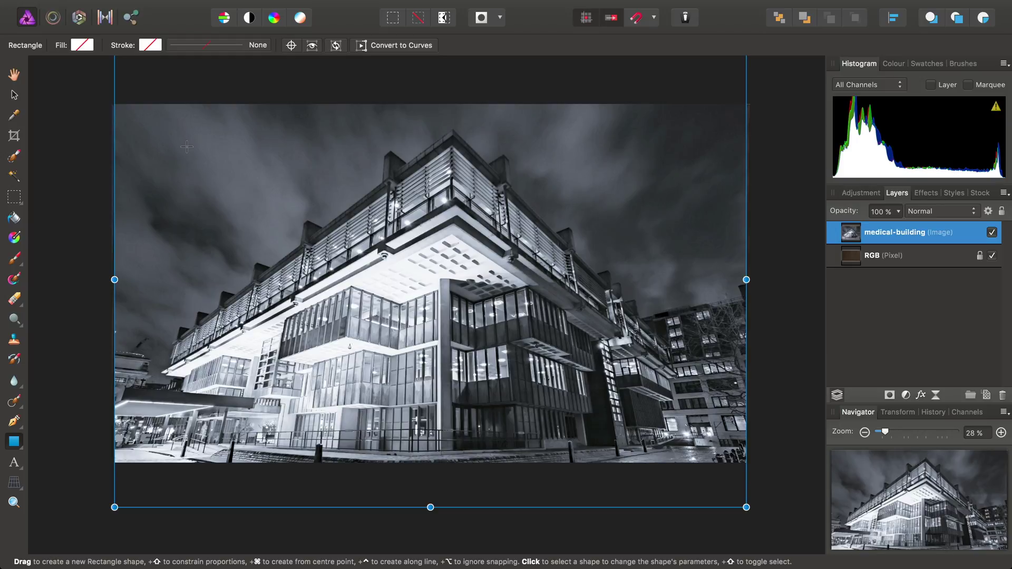
left_click_drag(186, 147, 723, 440)
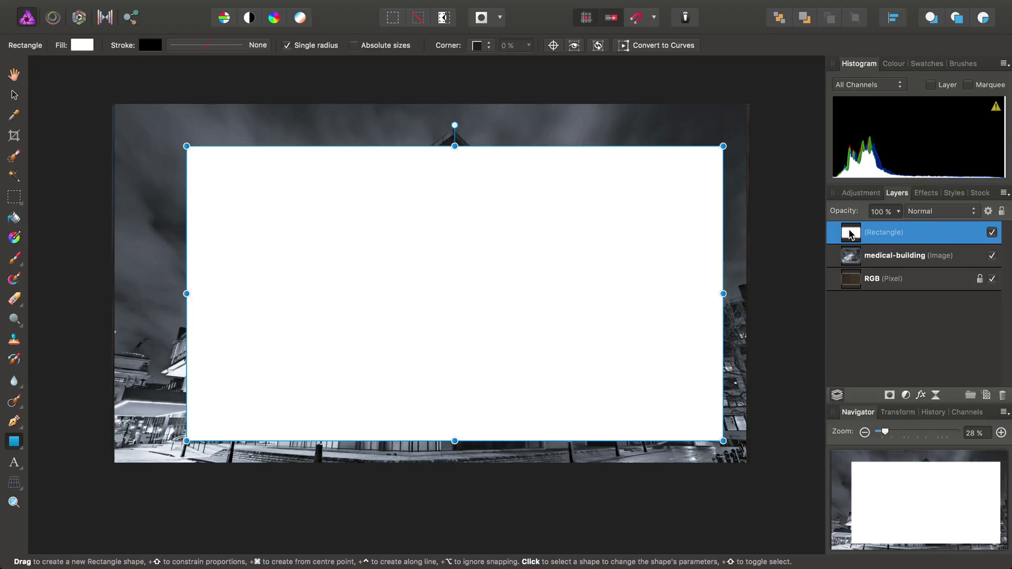
left_click_drag(851, 234, 864, 258)
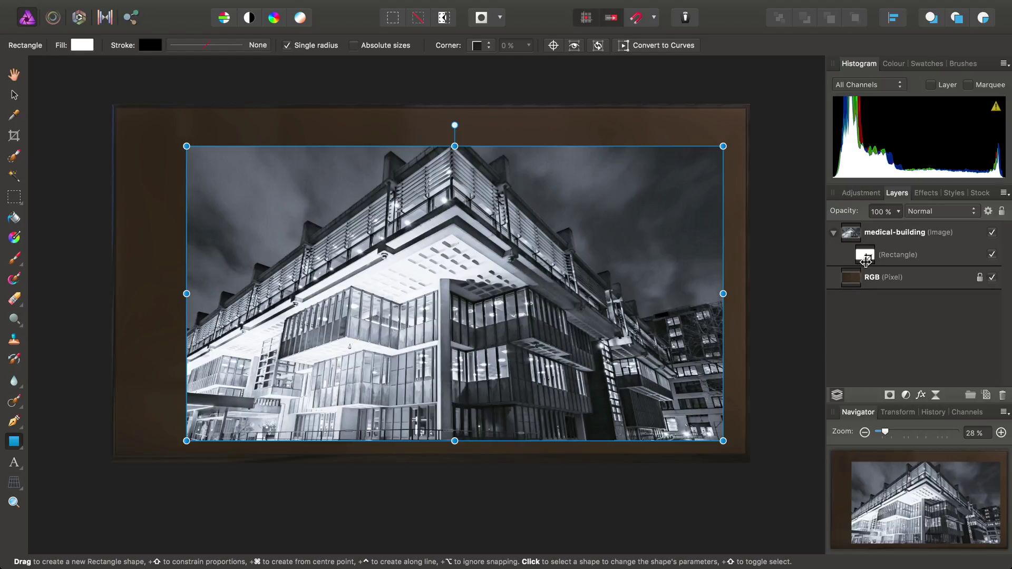
Step: Stretch the mask rectangle's top corners out to the TV screen's top-left and top-right corners
left_click(865, 258)
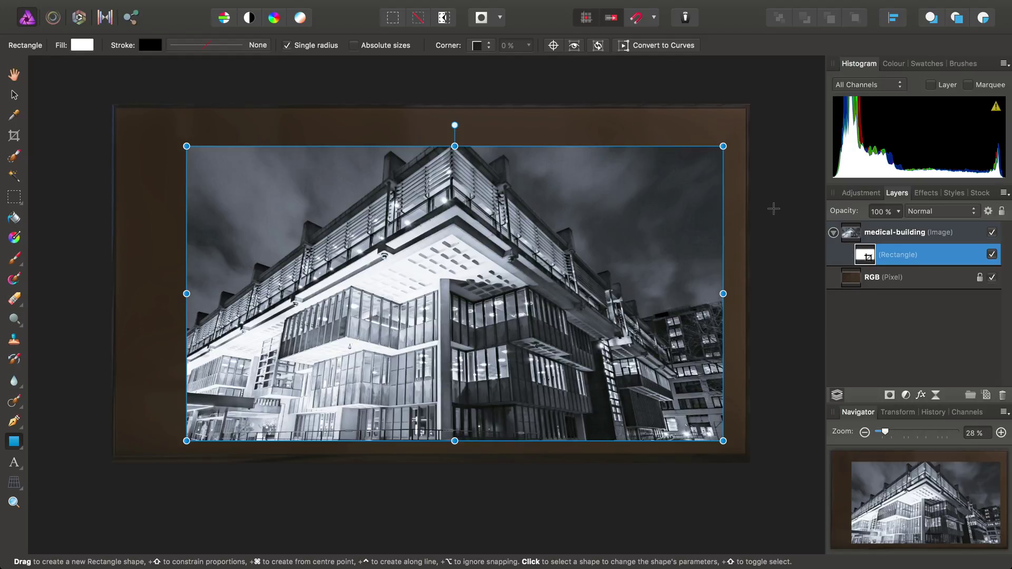
left_click_drag(186, 146, 117, 110)
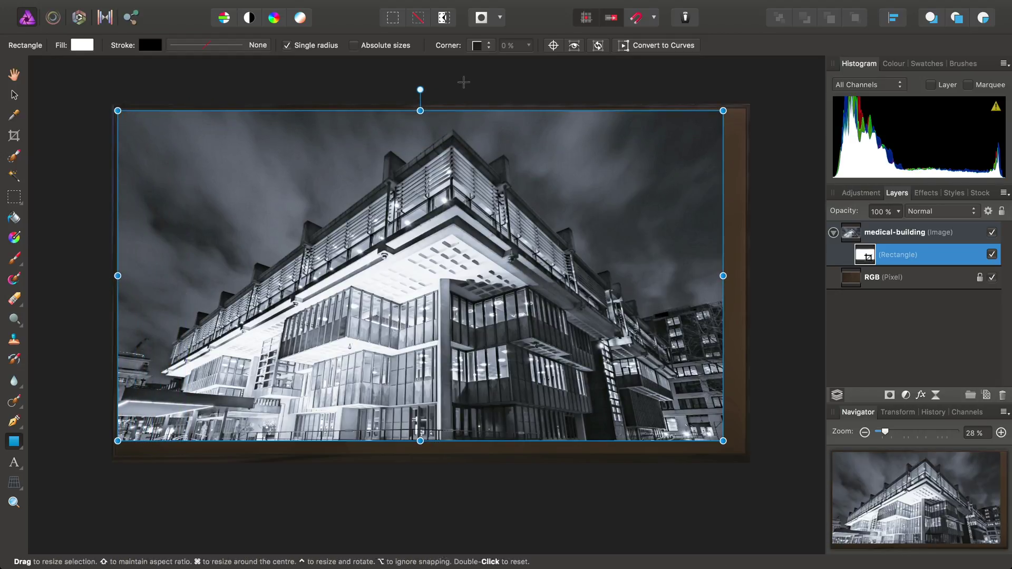
scroll(152, 121, "up", 5)
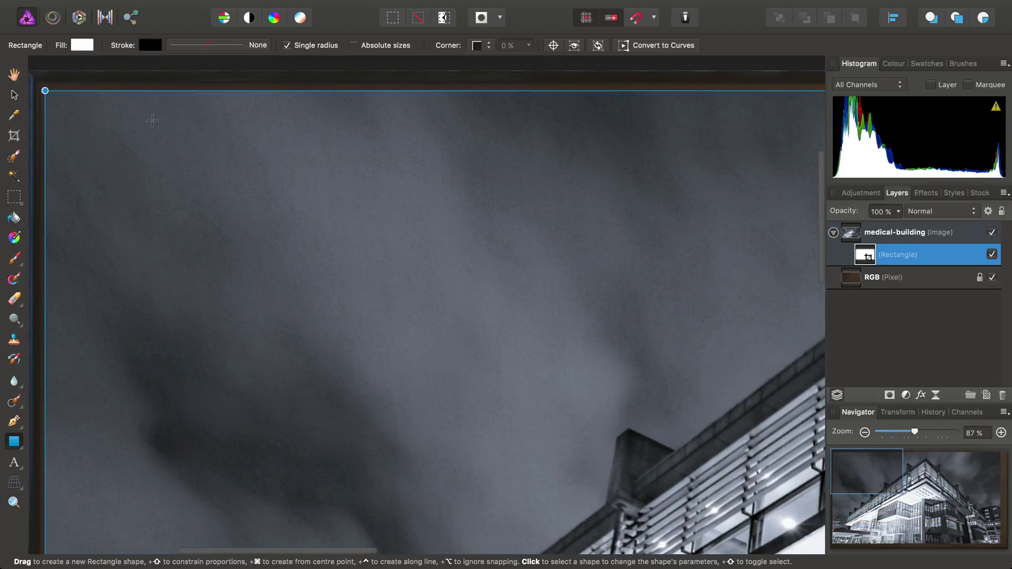
scroll(152, 120, "up", 3)
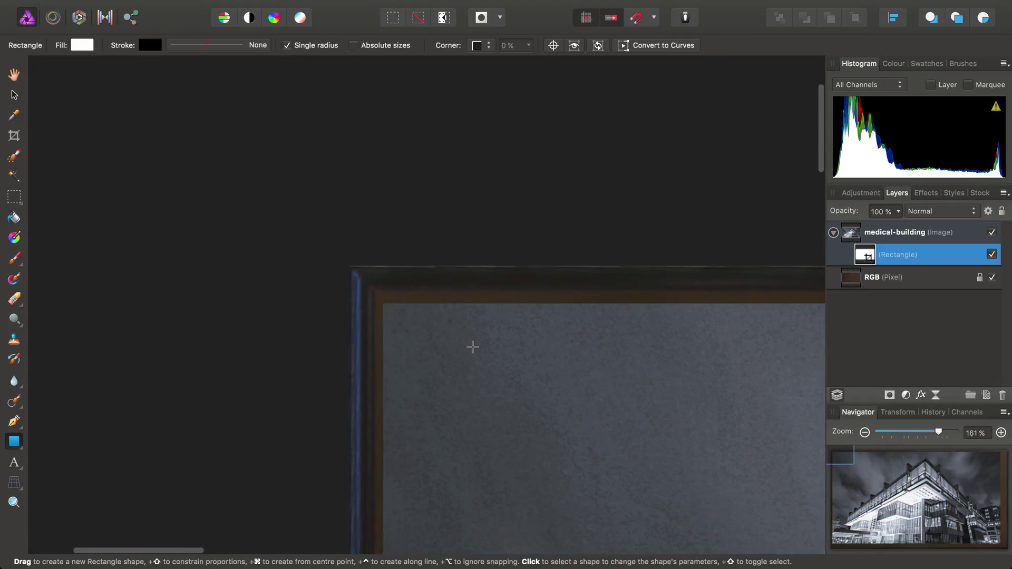
left_click_drag(380, 301, 372, 286)
scroll(480, 335, "down", 5)
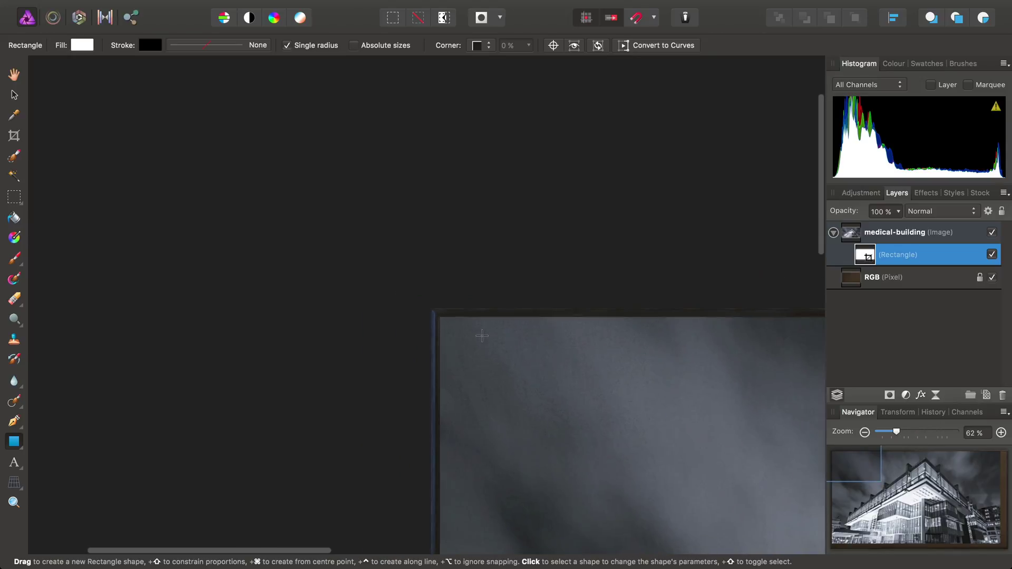
scroll(482, 336, "up", 3)
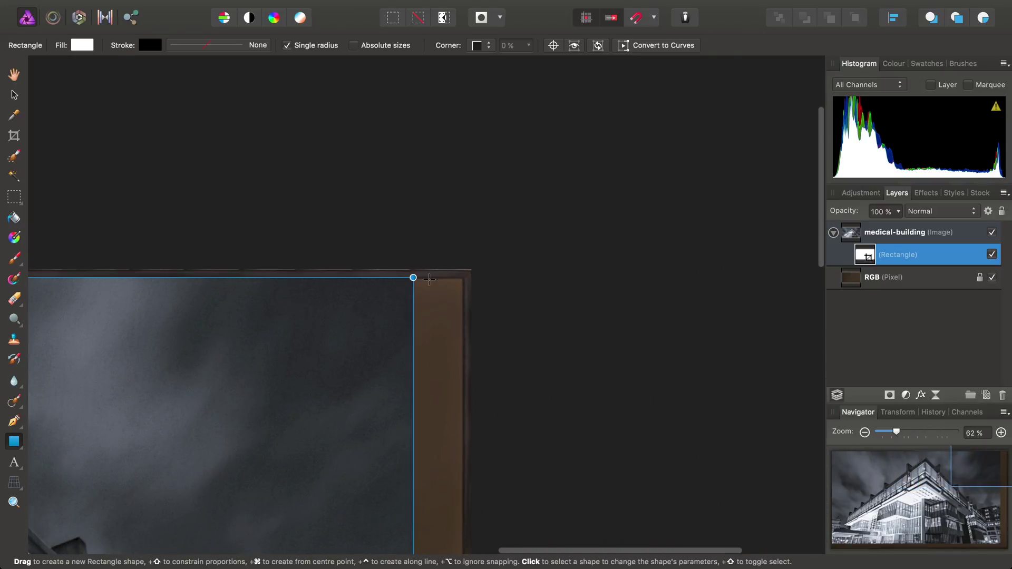
scroll(440, 206, "up", 3)
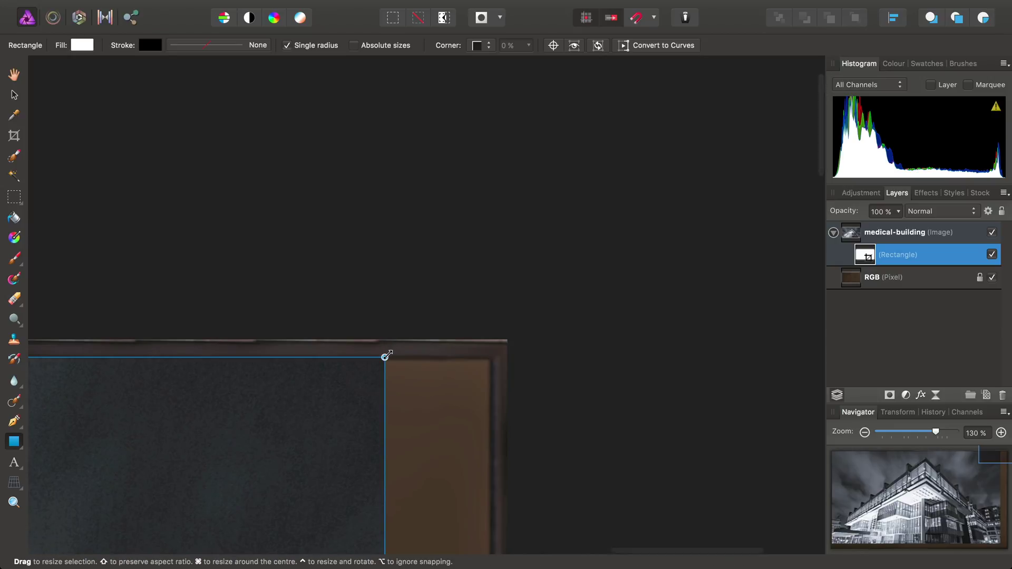
left_click_drag(384, 354, 493, 357)
Step: Extend the rectangle's bottom corners to the screen's bottom-right and bottom-left corners
scroll(491, 357, "down", 4)
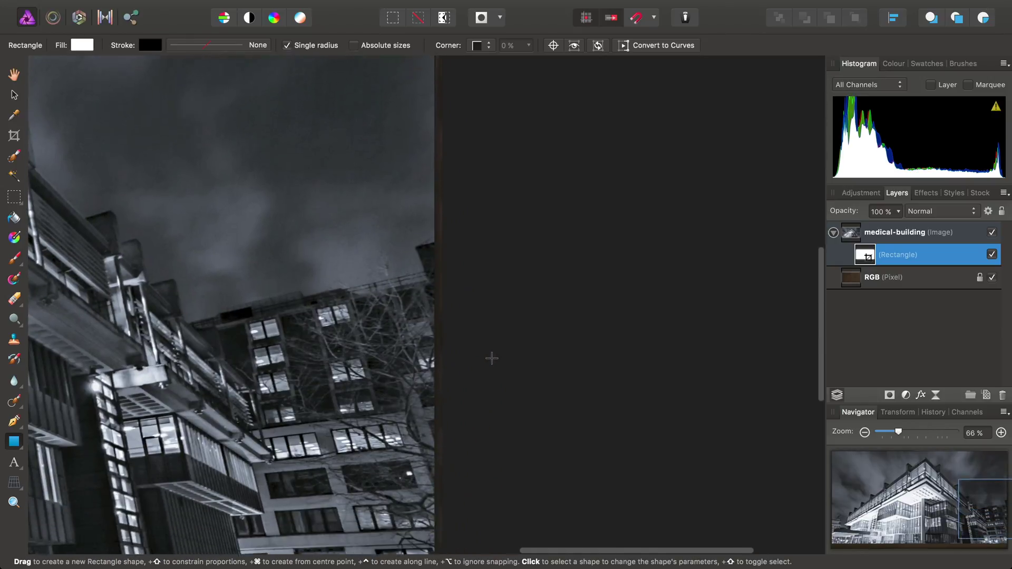
scroll(492, 358, "up", 4)
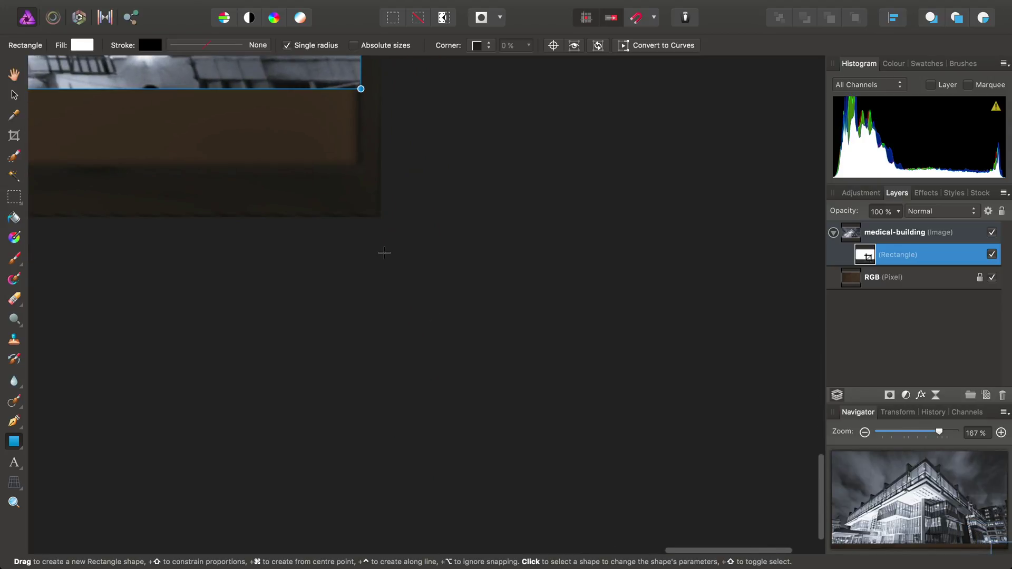
scroll(384, 253, "up", 2)
left_click_drag(448, 186, 448, 258)
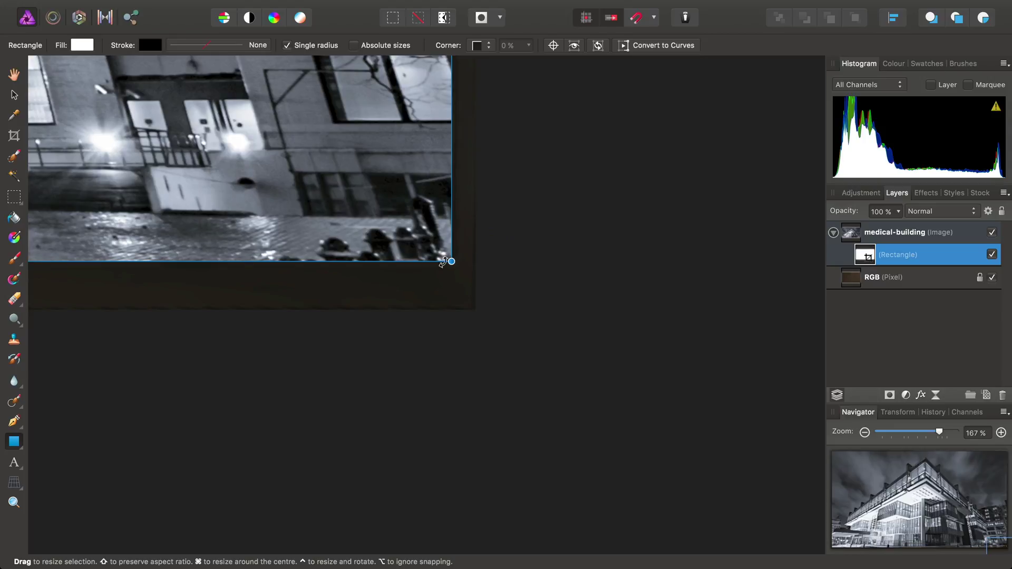
scroll(412, 272, "down", 2)
scroll(412, 272, "down", 2)
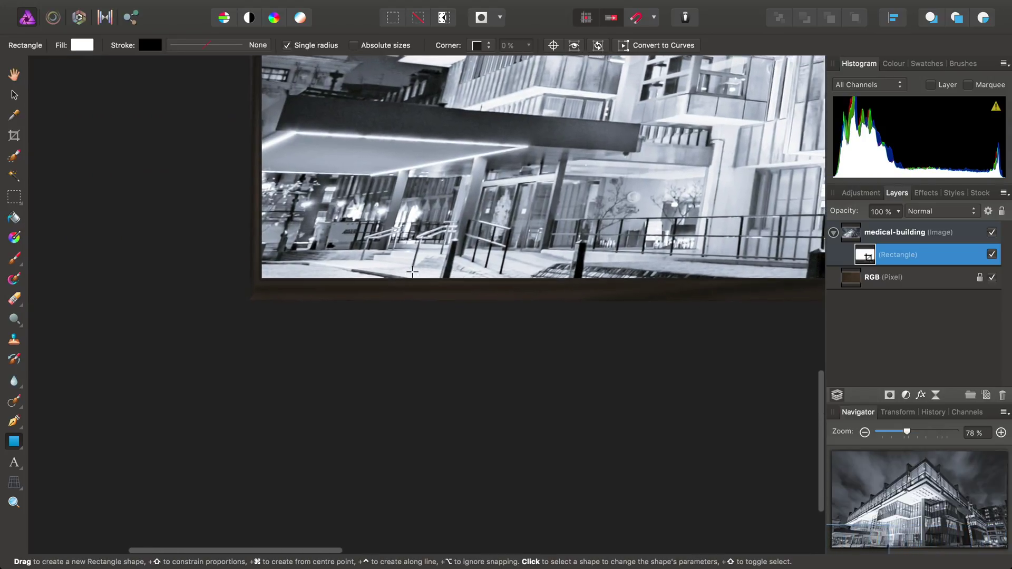
scroll(287, 267, "up", 5)
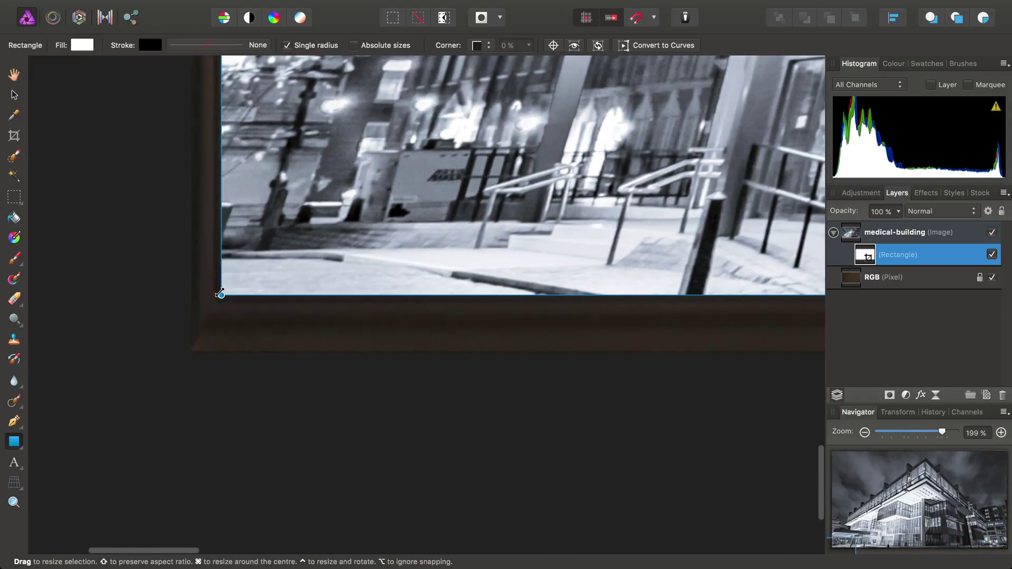
left_click_drag(221, 294, 217, 296)
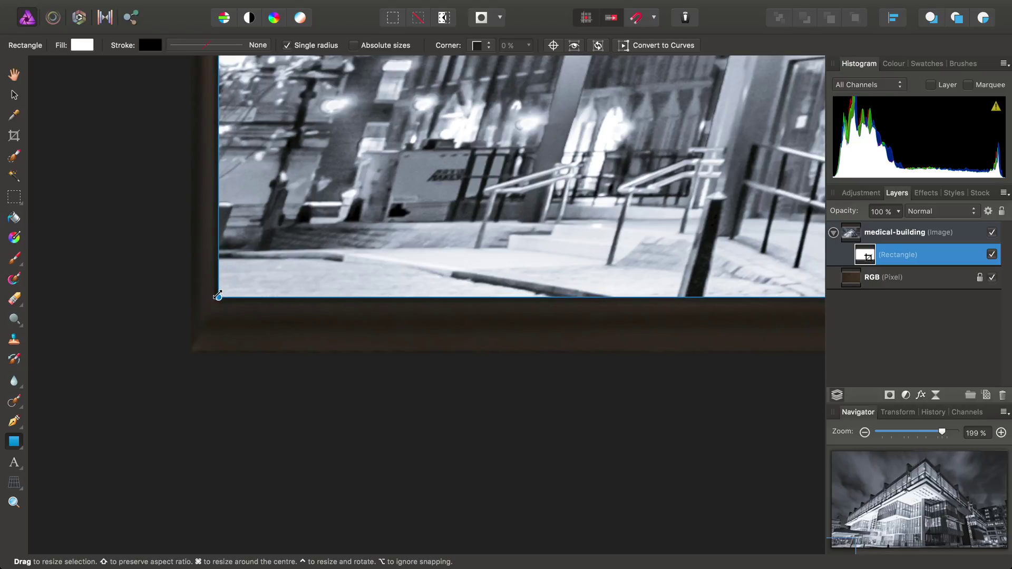
scroll(462, 331, "down", 6)
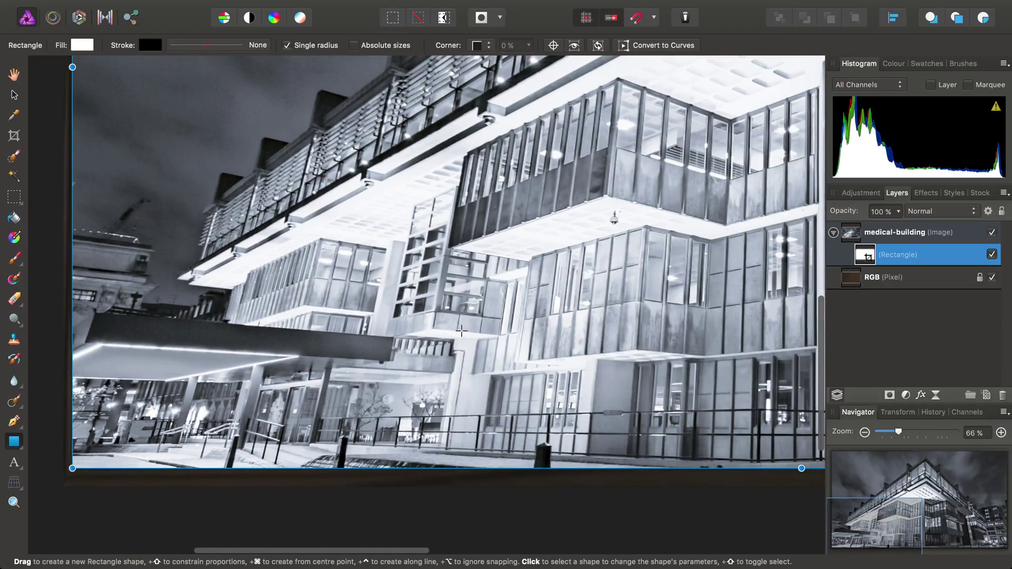
Step: Add a Gaussian Blur effect with a 4.1 px radius to the rectangle mask
left_click(294, 240)
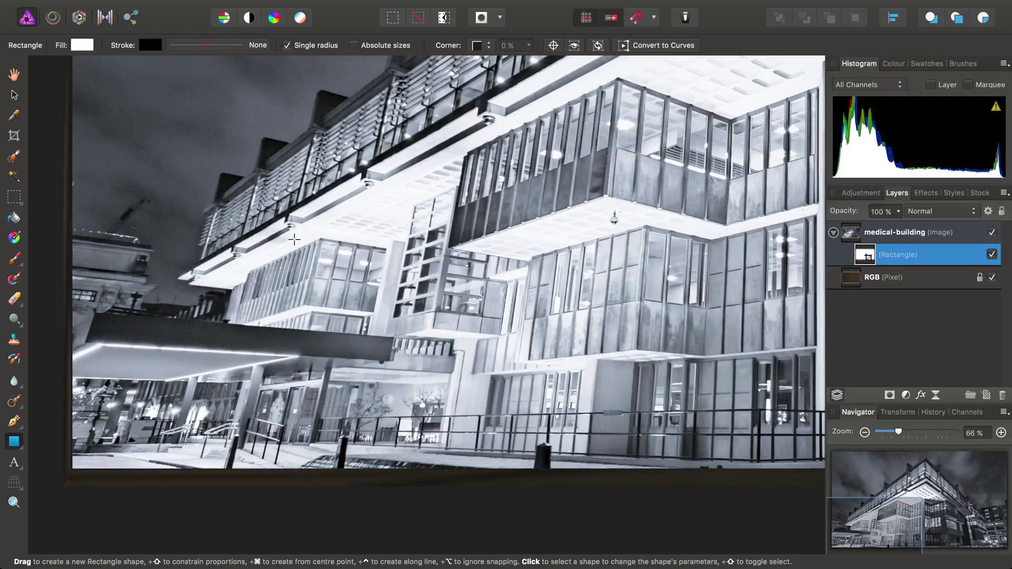
scroll(294, 240, "up", 5)
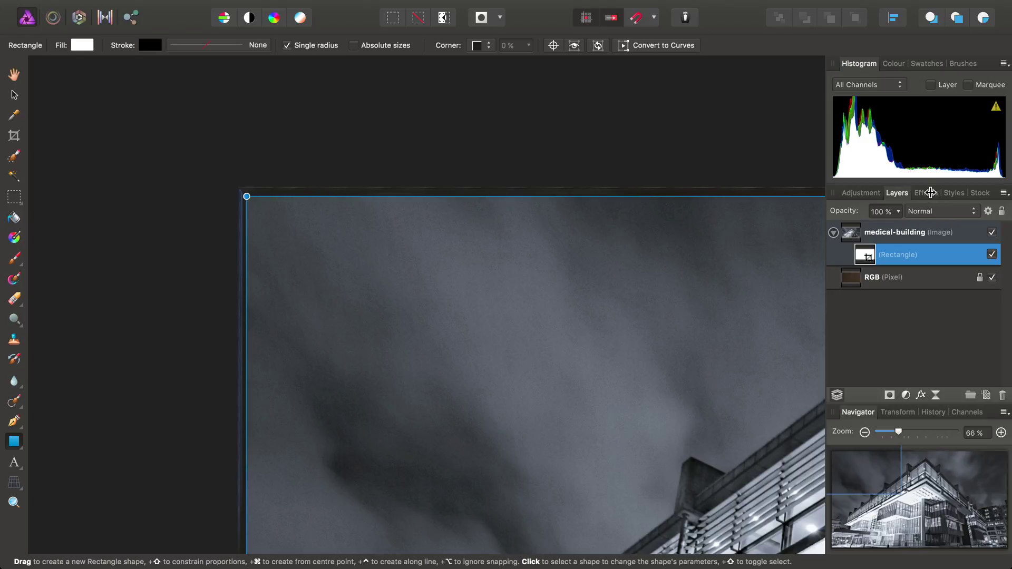
left_click(929, 192)
left_click(879, 234)
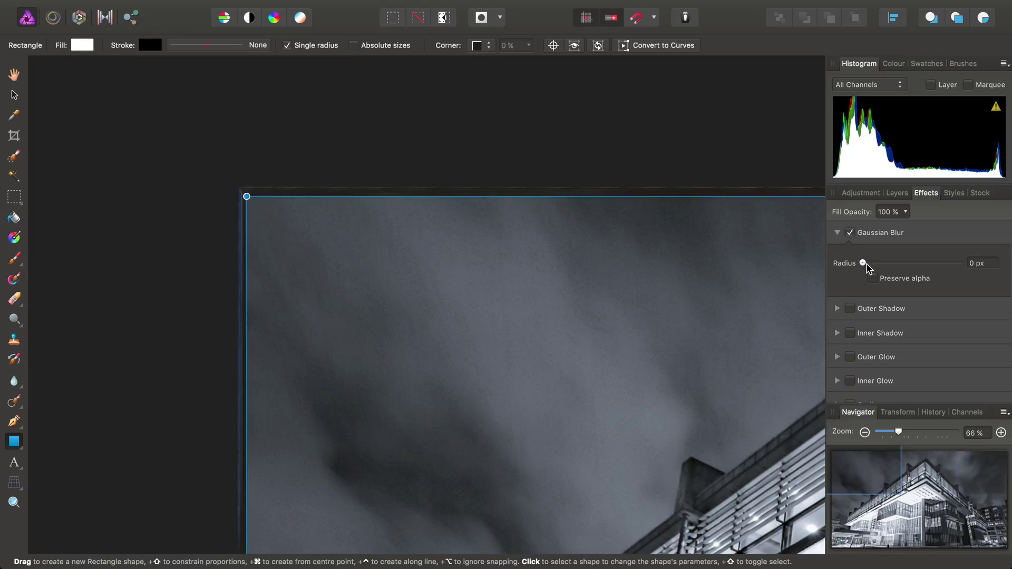
left_click_drag(867, 264, 891, 264)
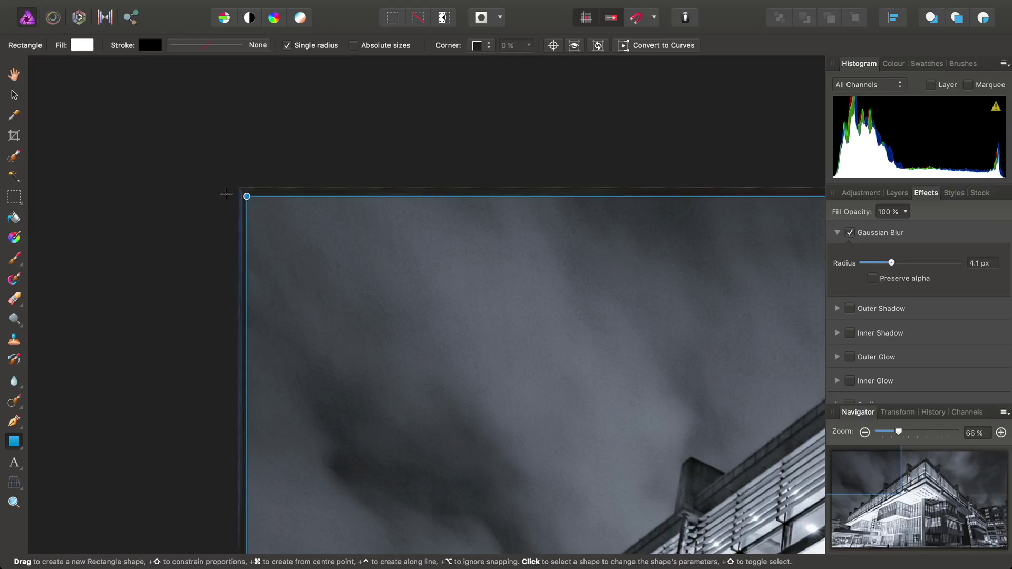
Step: Zoom in and toggle the Gaussian Blur off and back on to compare the edges
left_click(15, 75)
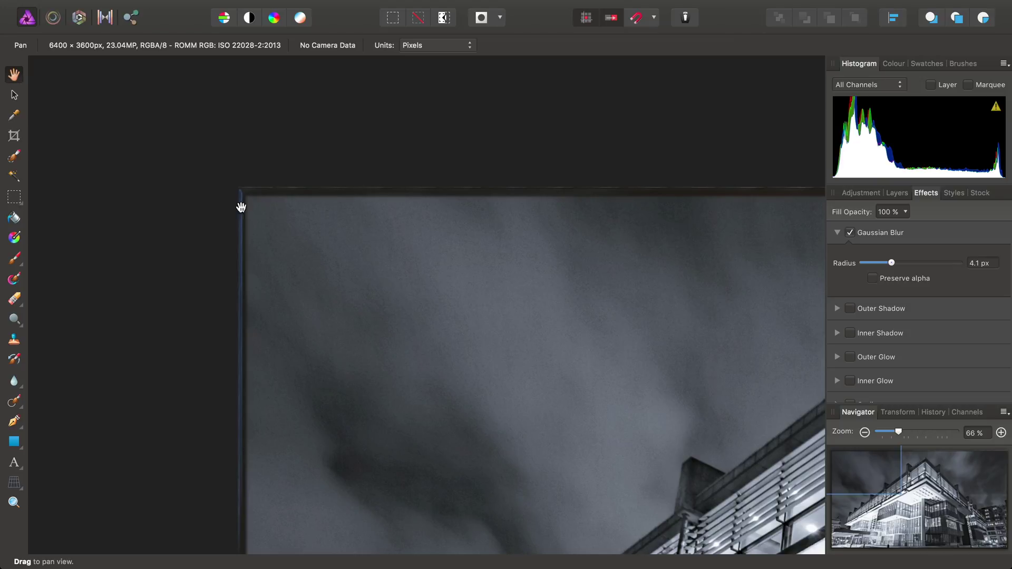
scroll(242, 230, "up", 5)
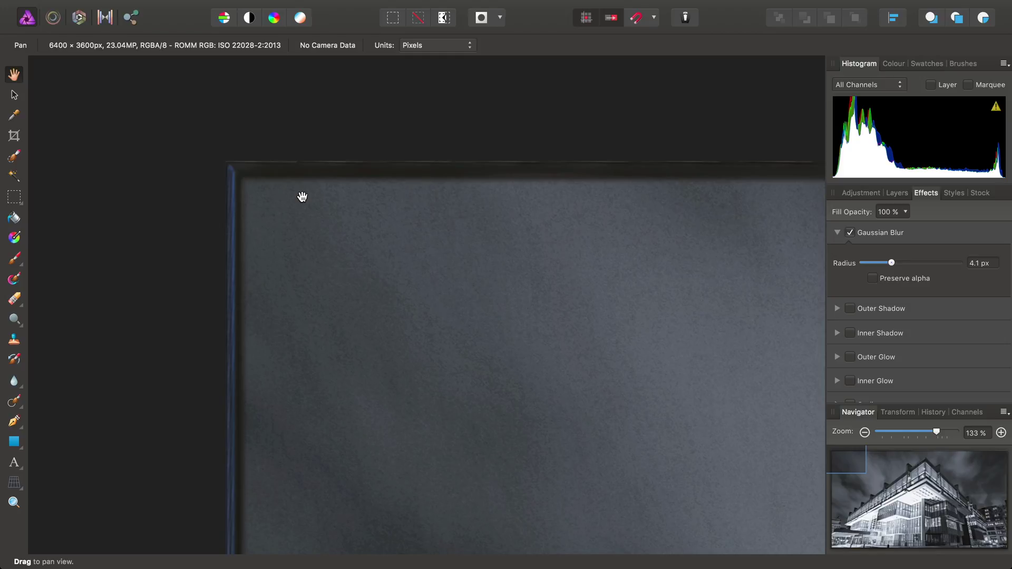
left_click(870, 233)
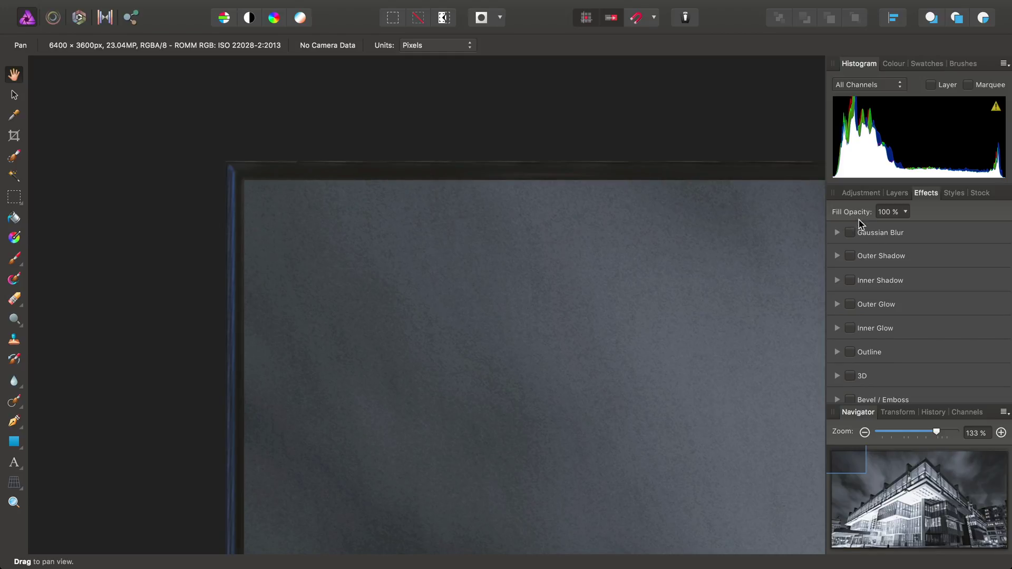
left_click(851, 233)
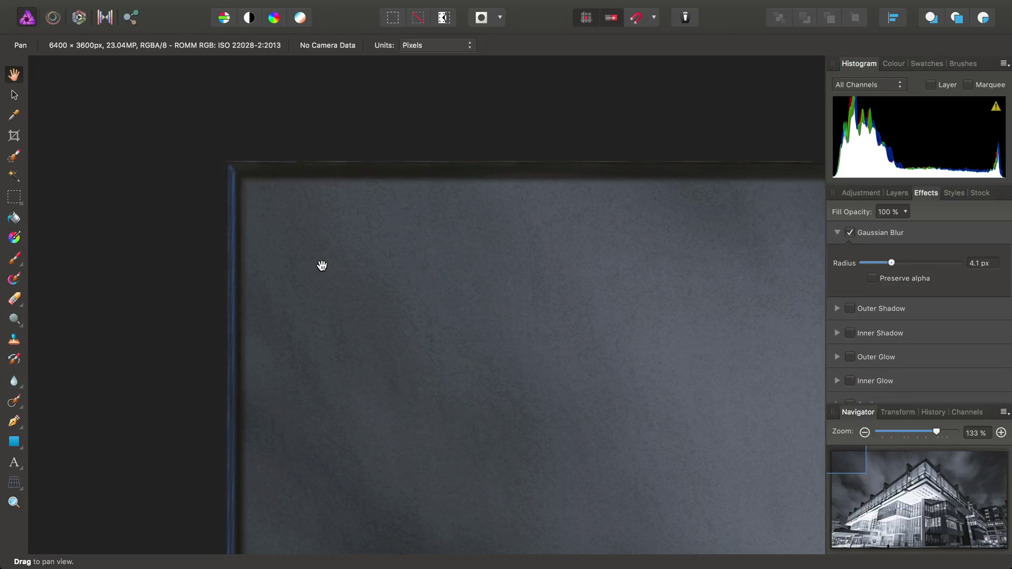
Step: Fit the composite in the window and select the medical-building image in the Layers panel
key("super+0")
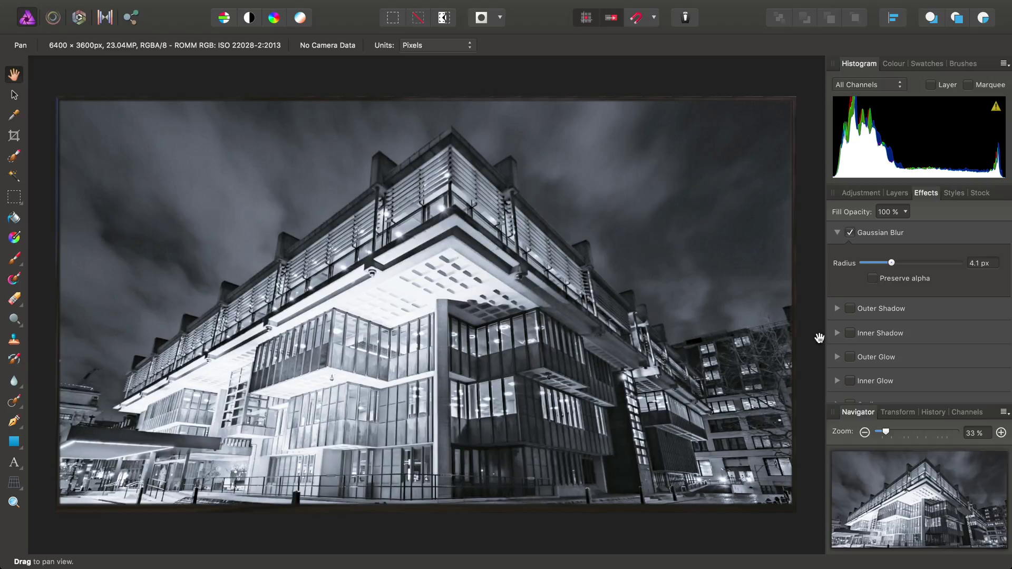
left_click(896, 193)
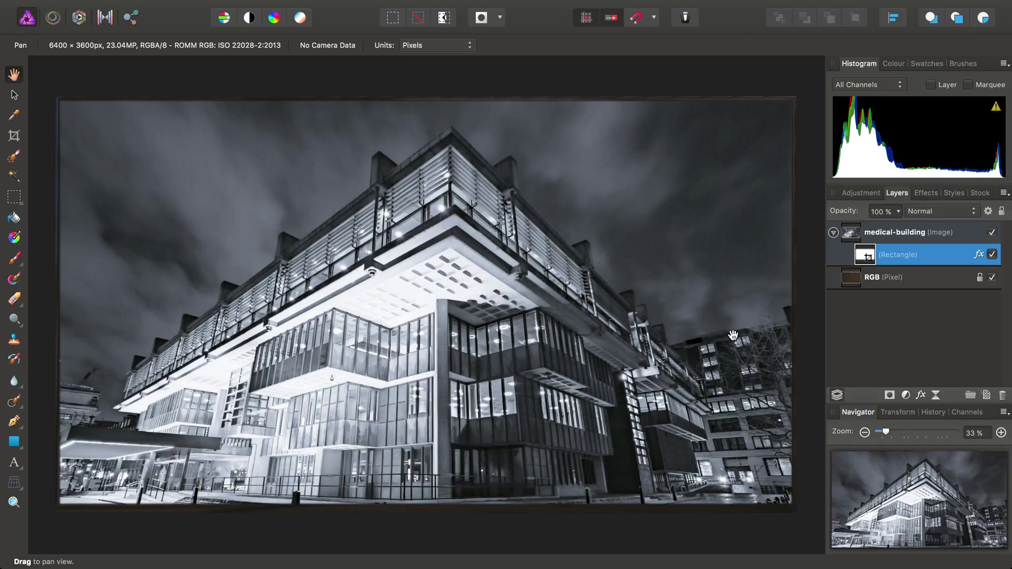
left_click(853, 234)
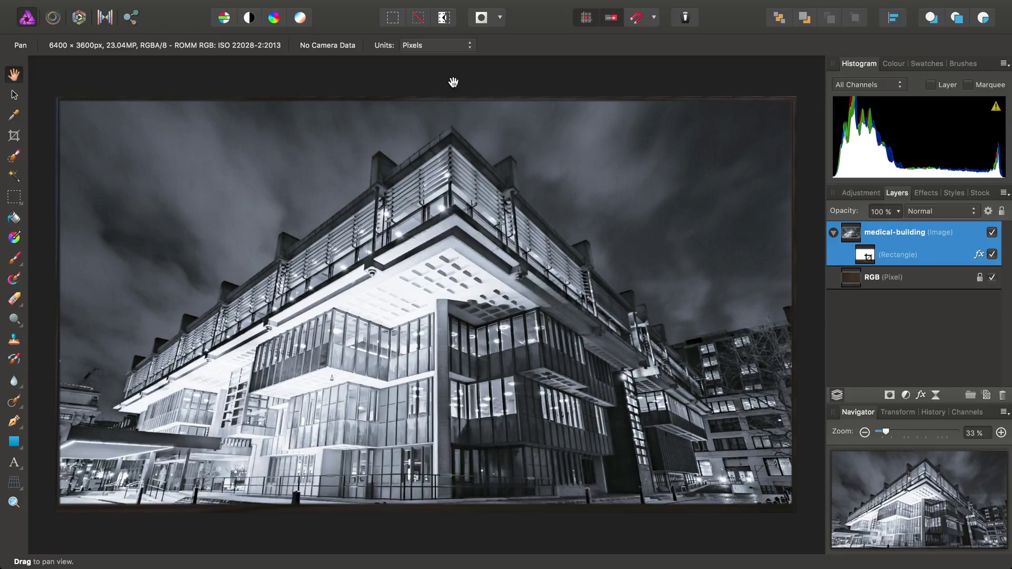
Step: Apply a Colour Halftone filter to the building photo with cell size 20.185 and contrast 30.108
left_click(402, 7)
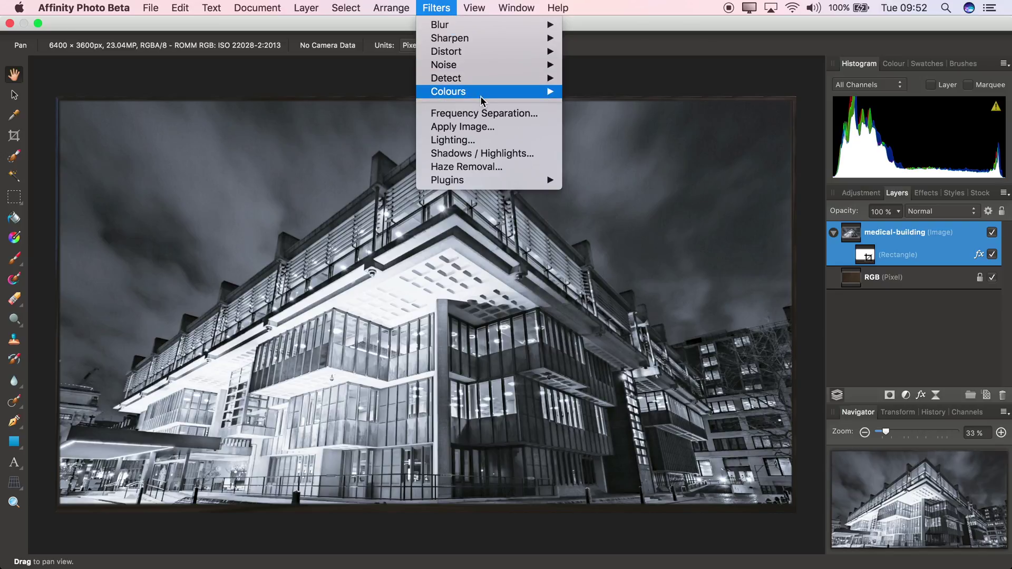
mouse_move(485, 94)
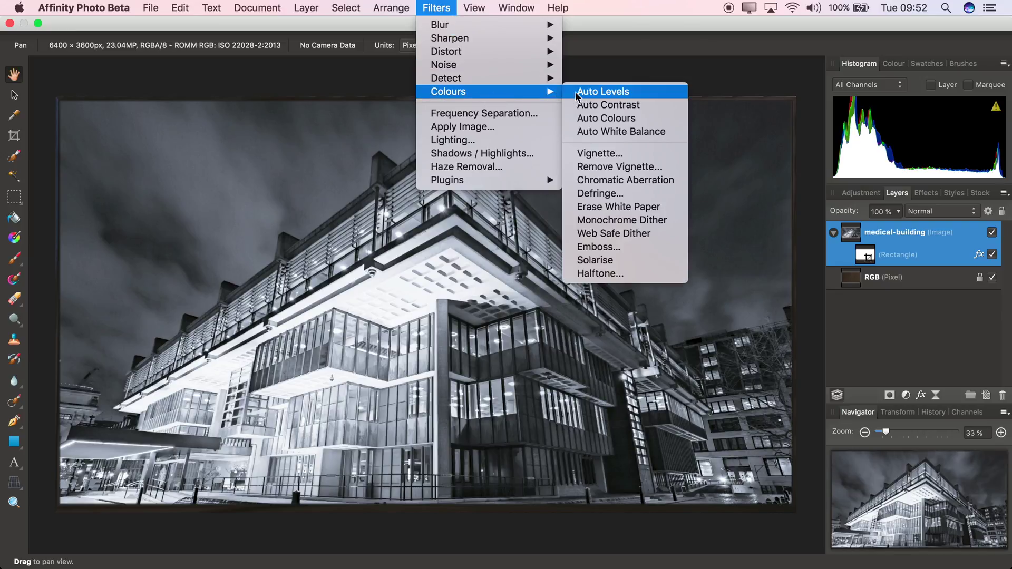
left_click(587, 273)
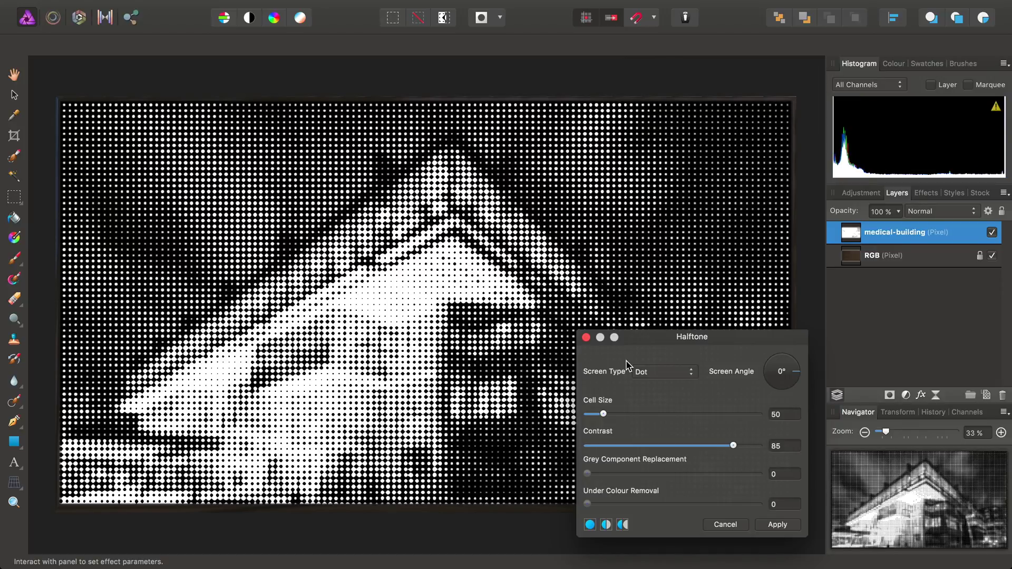
left_click(666, 371)
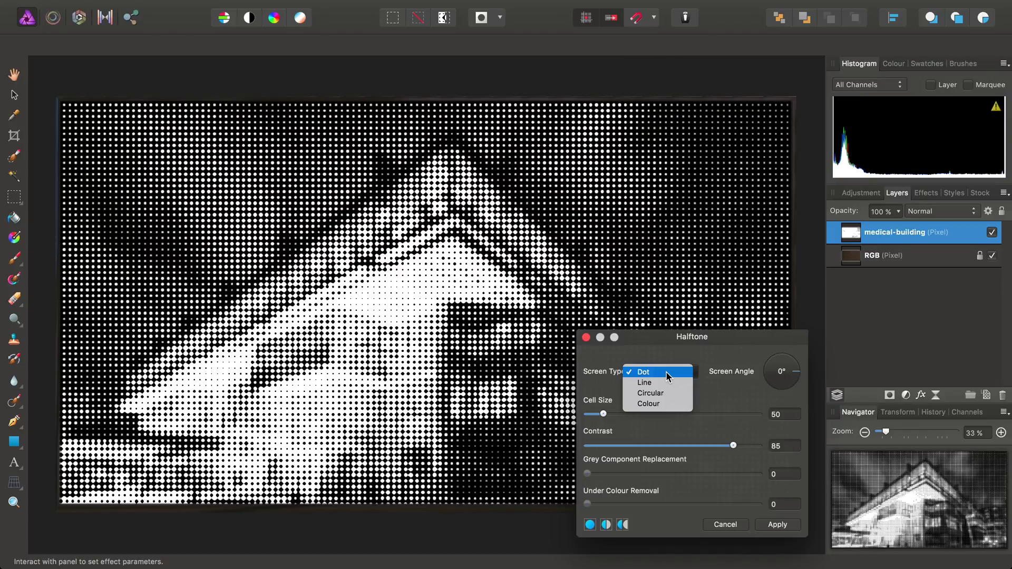
left_click(662, 405)
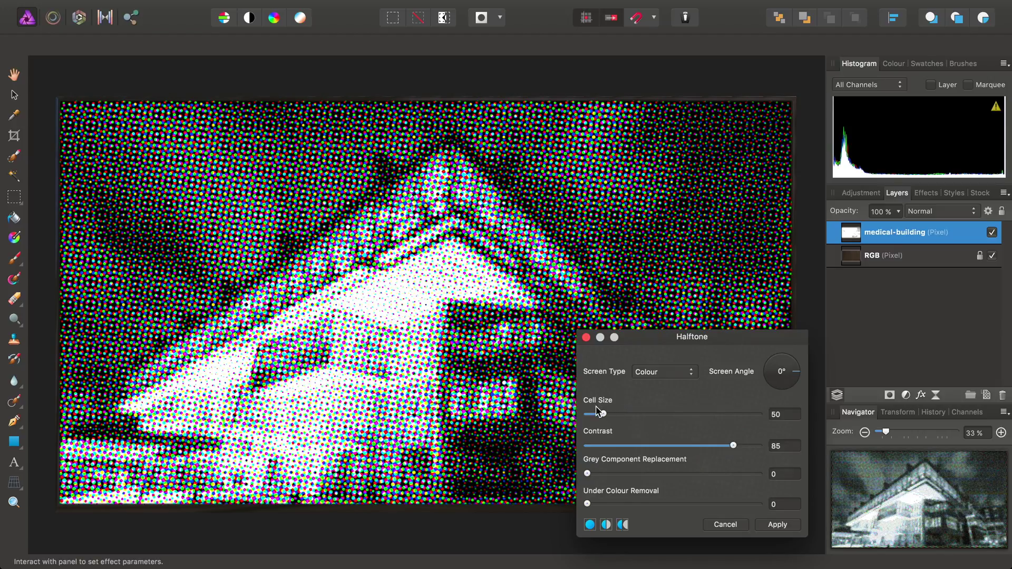
left_click_drag(602, 414, 591, 419)
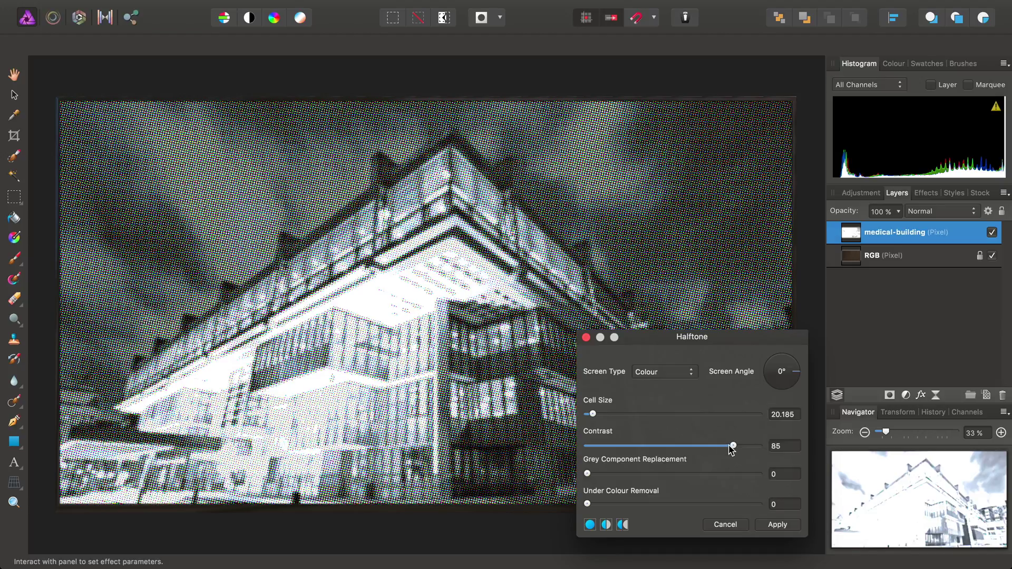
left_click_drag(731, 448, 638, 449)
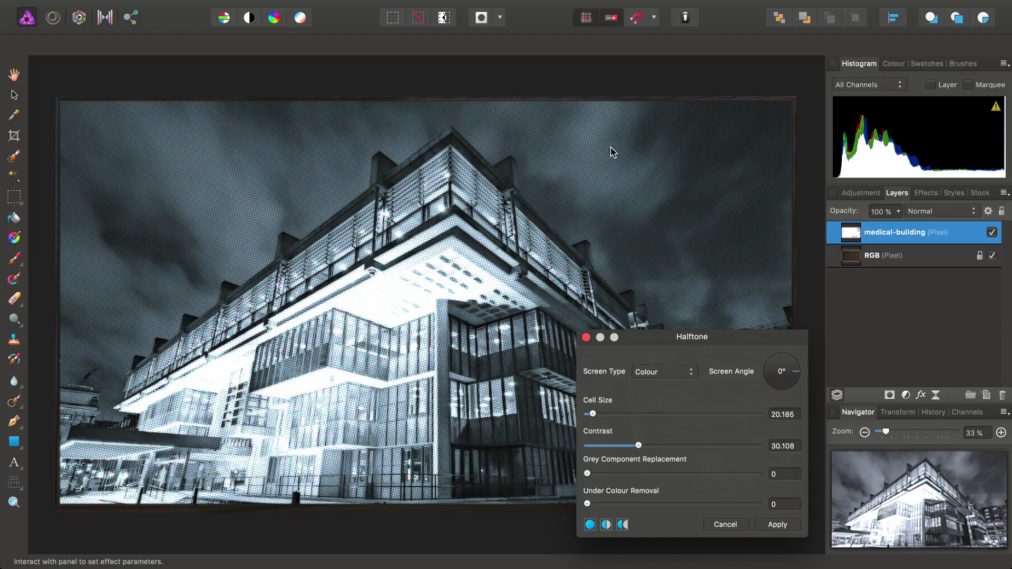
left_click(783, 527)
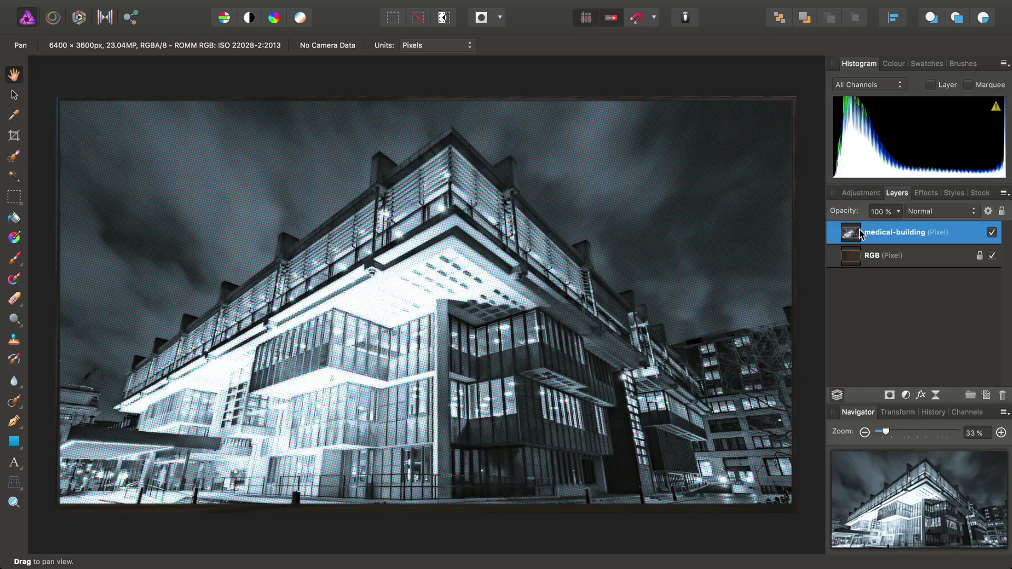
Step: Compare by toggling the building layer's visibility, then merge it down into the RGB layer
left_click(992, 232)
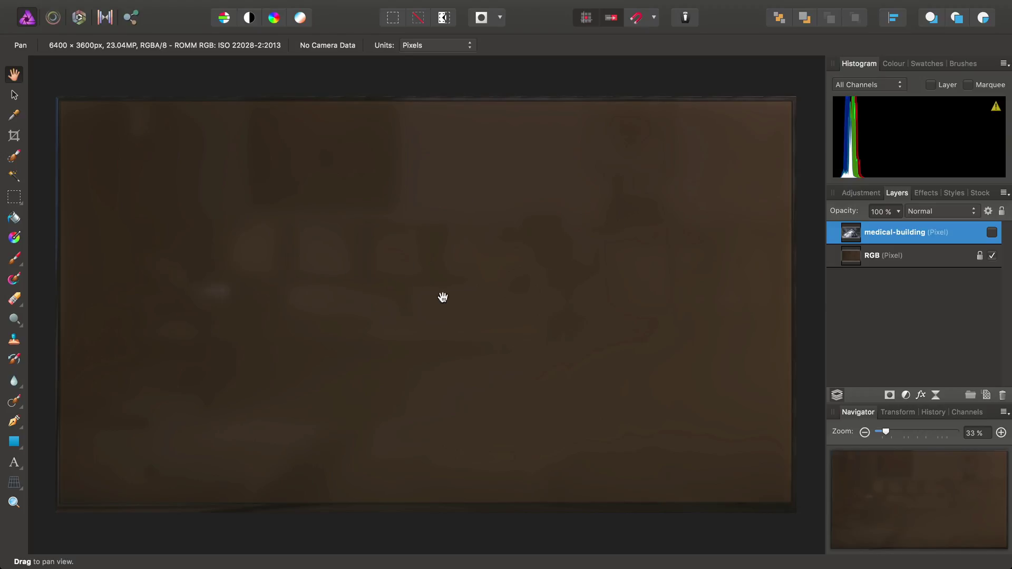
left_click(993, 233)
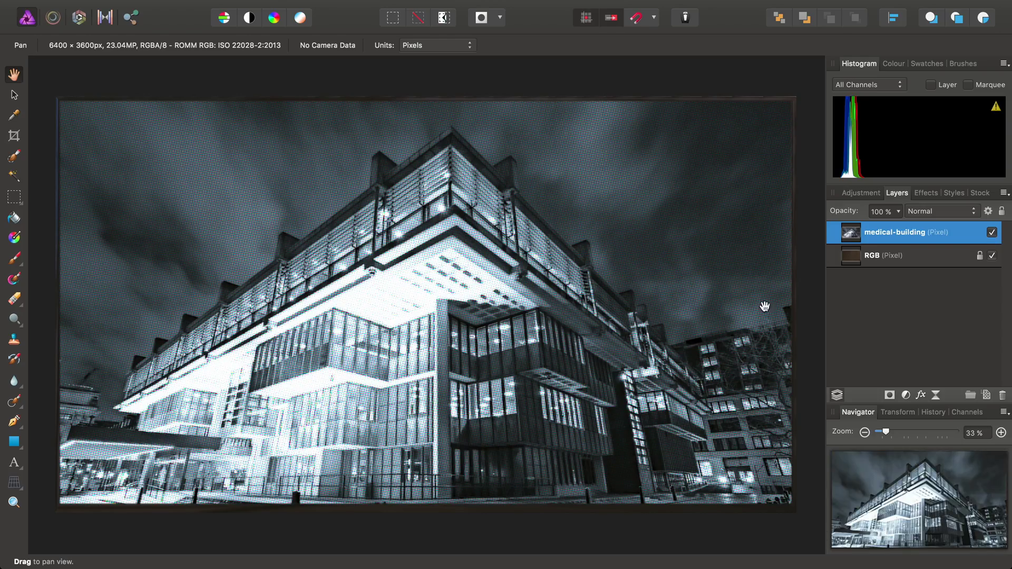
left_click(306, 7)
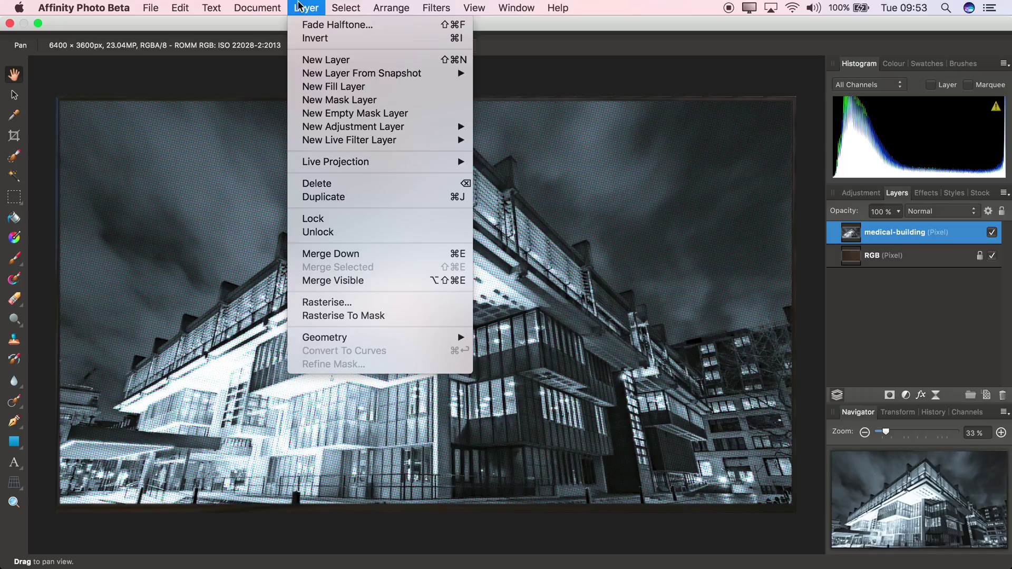
left_click(344, 256)
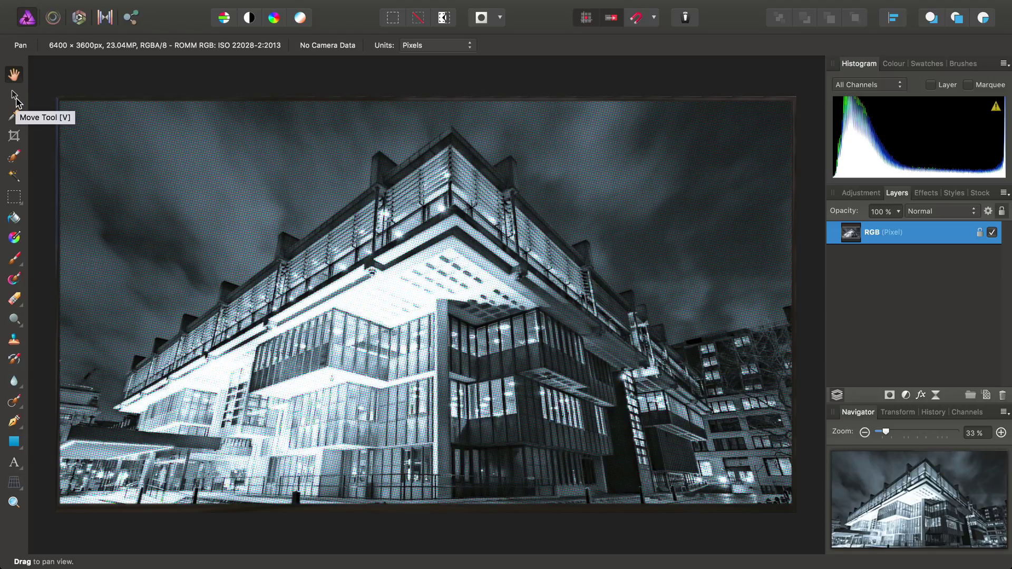
Step: Reopen Edit Live Projection, zoom in to inspect the TV, then fit the whole room in view
left_click(14, 96)
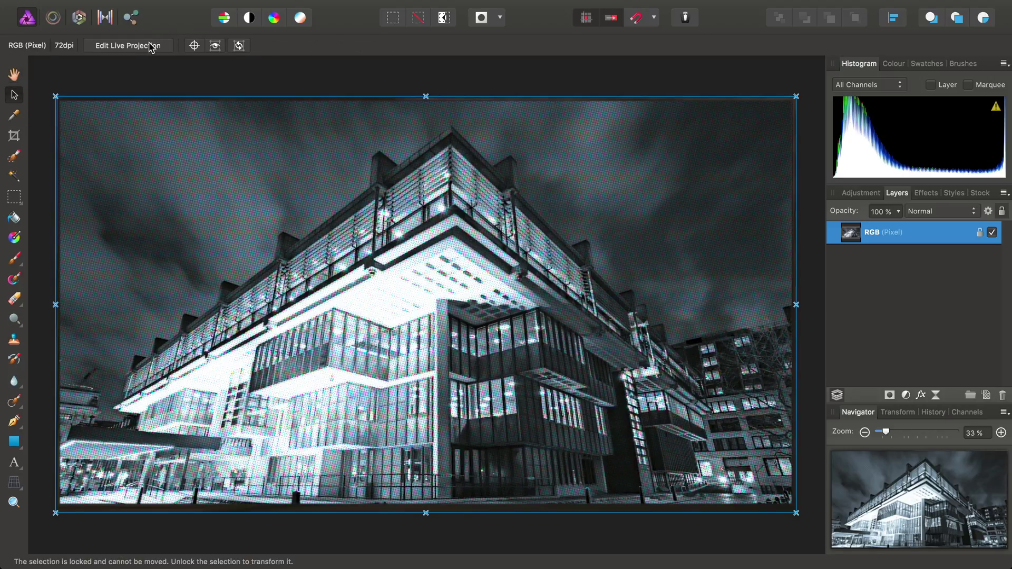
left_click(127, 45)
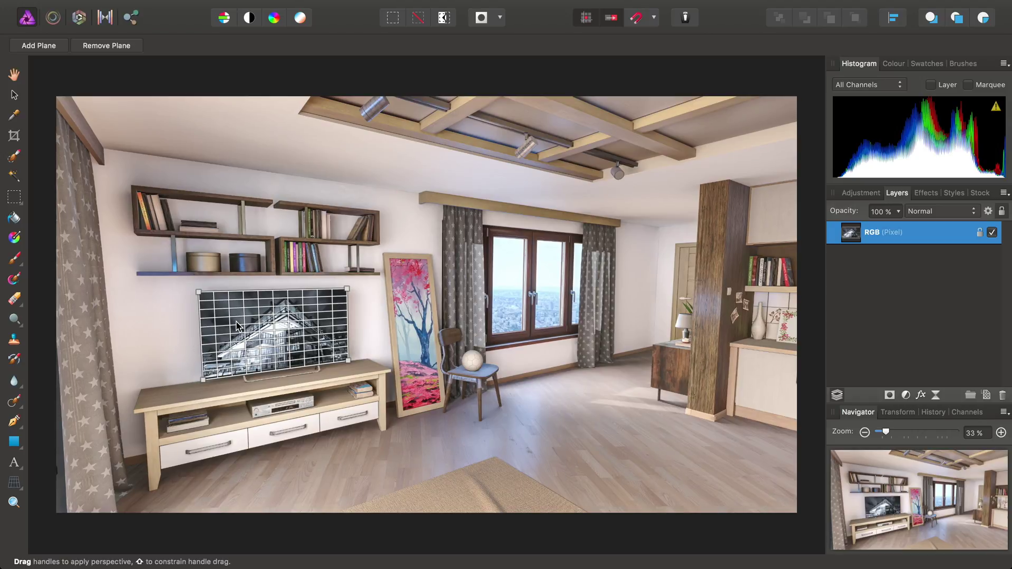
scroll(236, 325, "up", 5)
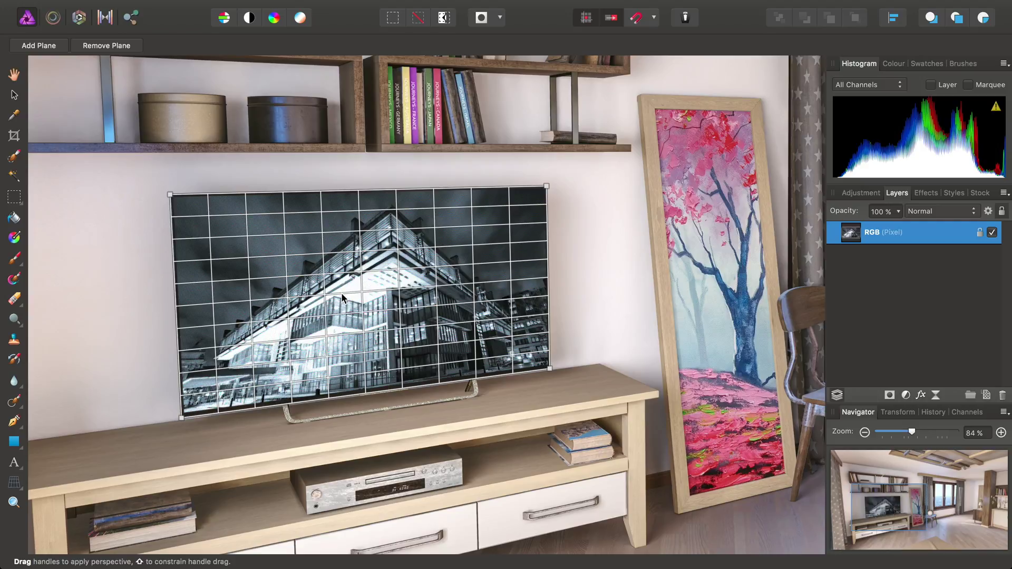
scroll(343, 298, "up", 3)
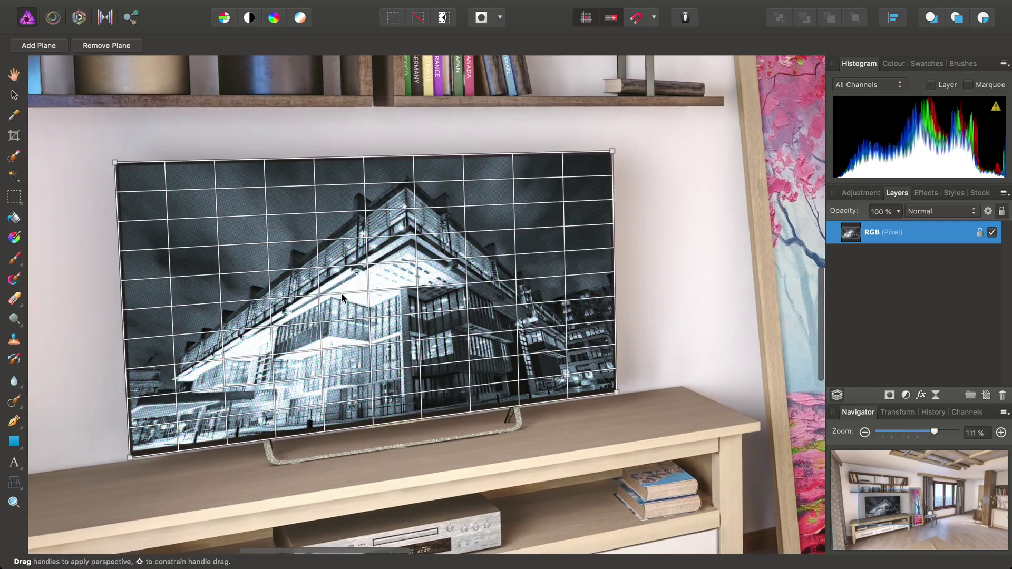
scroll(343, 298, "up", 2)
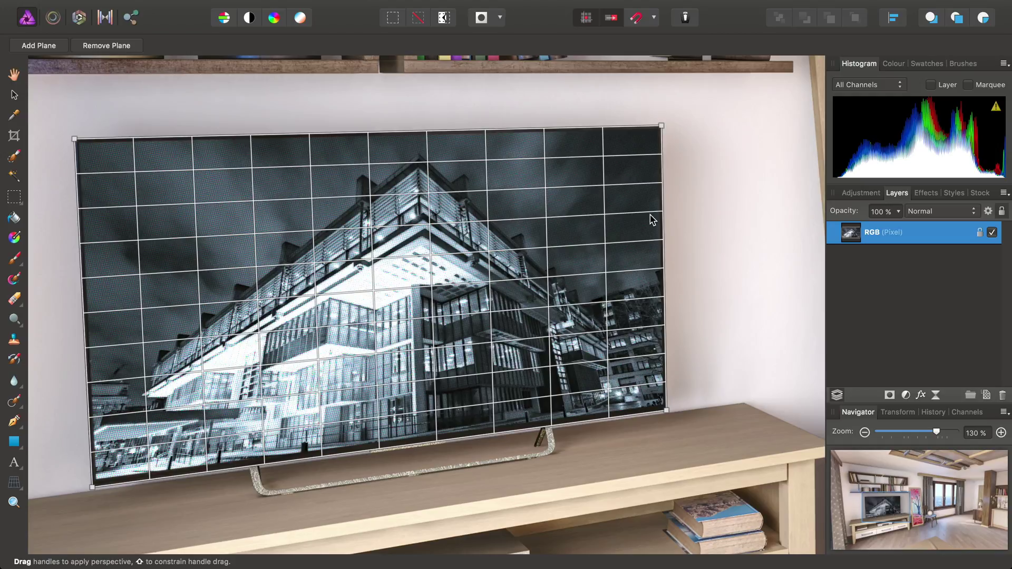
key("super+0")
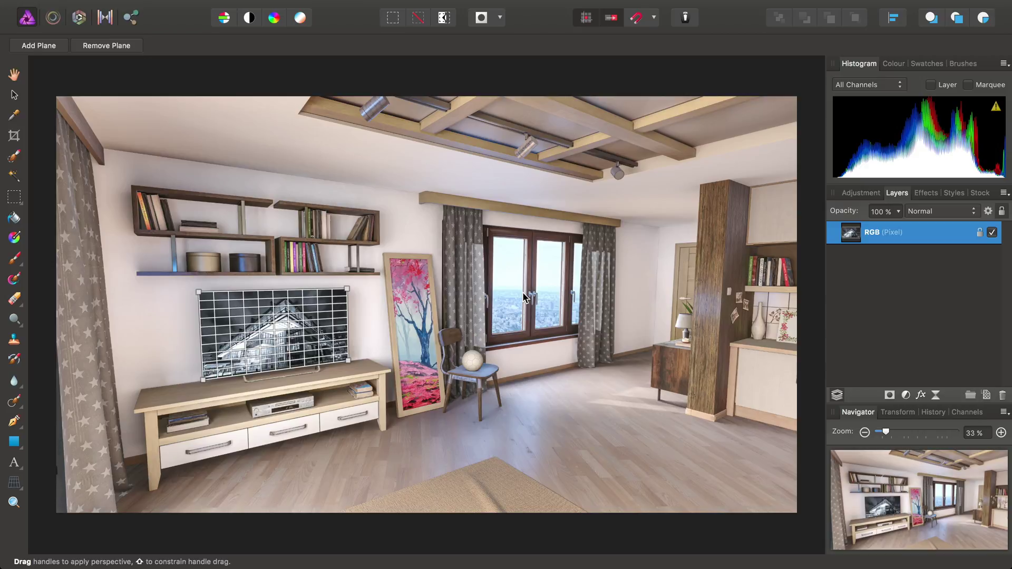
Step: Add a new perspective plane and drag its four corners onto the leaning painting
left_click(47, 46)
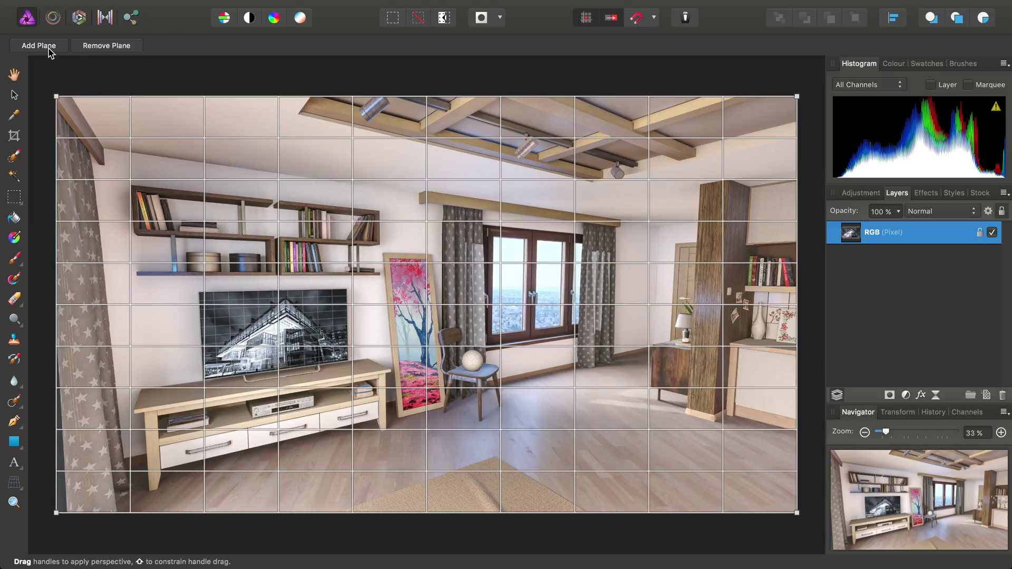
mouse_move(57, 98)
left_mouse_down()
mouse_move(363, 273)
mouse_move(390, 259)
left_mouse_up()
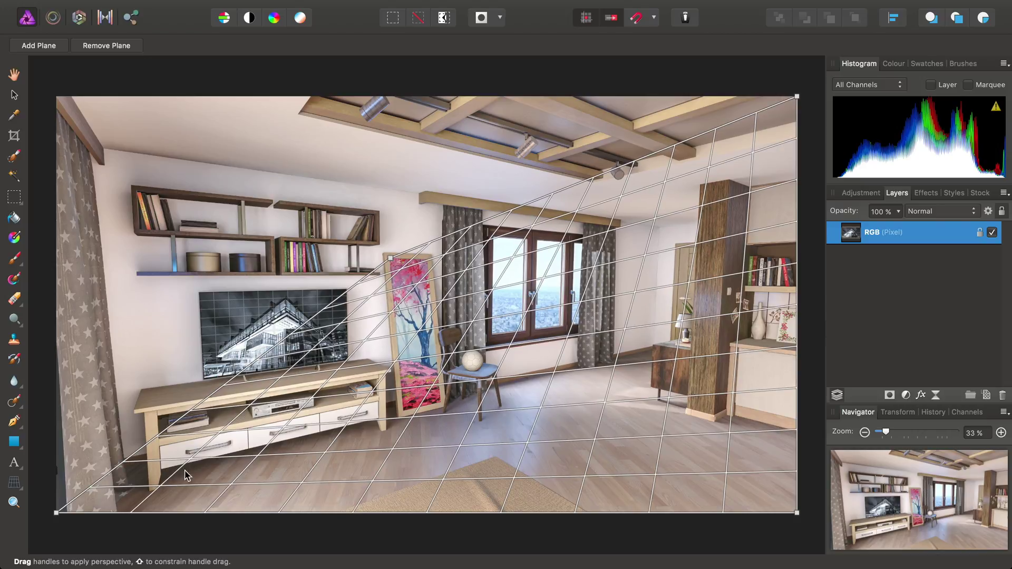
mouse_move(57, 513)
left_mouse_down()
mouse_move(396, 403)
mouse_move(404, 412)
left_mouse_up()
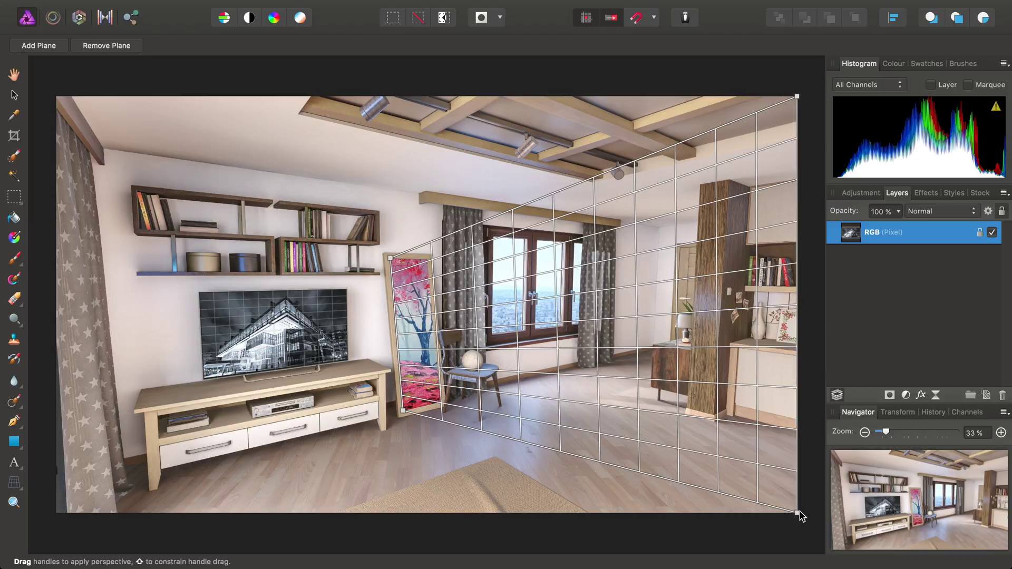
mouse_move(798, 514)
left_mouse_down()
mouse_move(693, 501)
mouse_move(490, 407)
mouse_move(483, 384)
mouse_move(443, 402)
left_mouse_up()
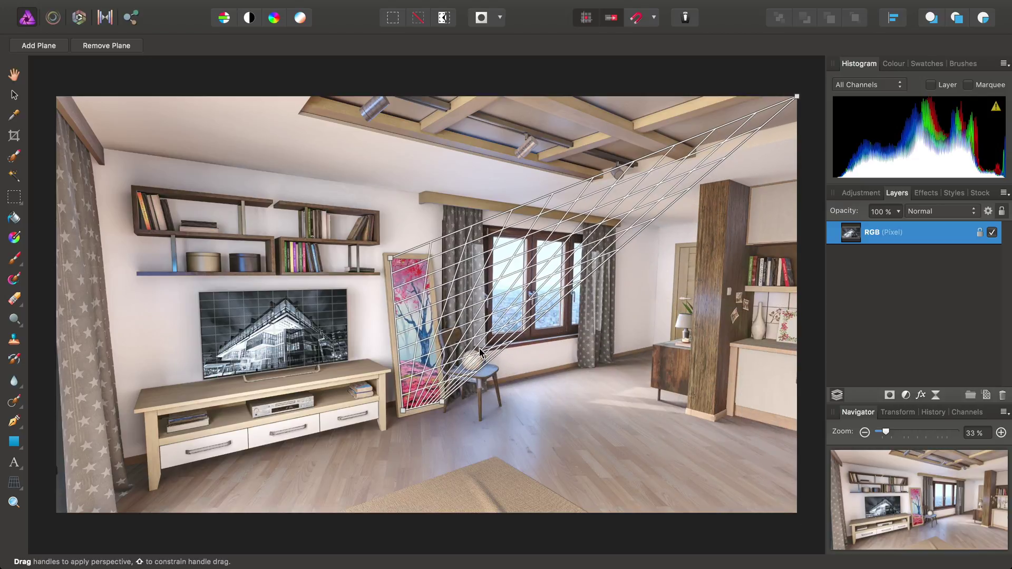
mouse_move(798, 97)
left_mouse_down()
mouse_move(612, 164)
mouse_move(429, 260)
left_mouse_up()
Step: Zoom in and fine-tune each plane corner onto the canvas inside the frame, then fit the view
scroll(417, 269, "up", 10)
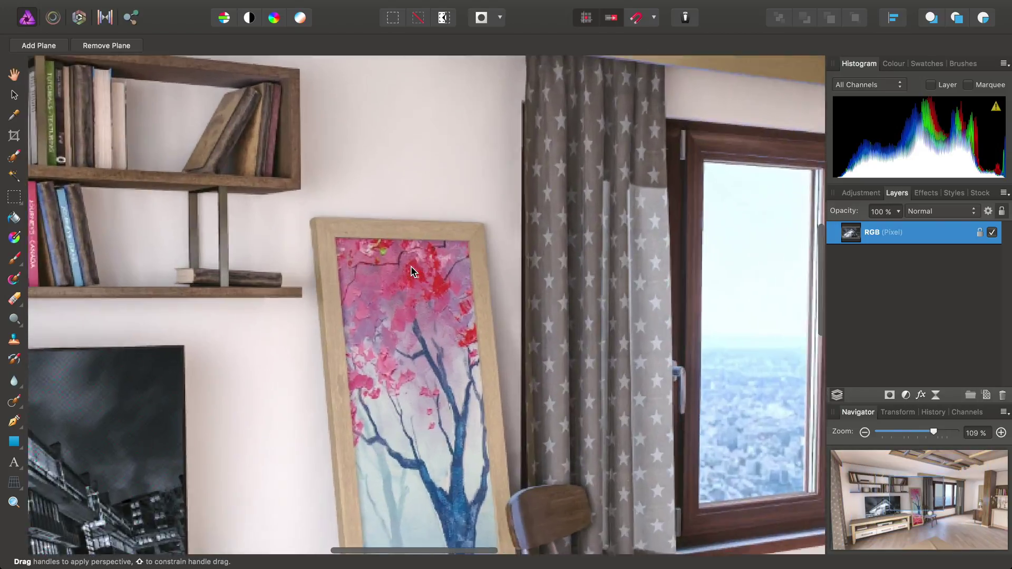
scroll(412, 272, "up", 2)
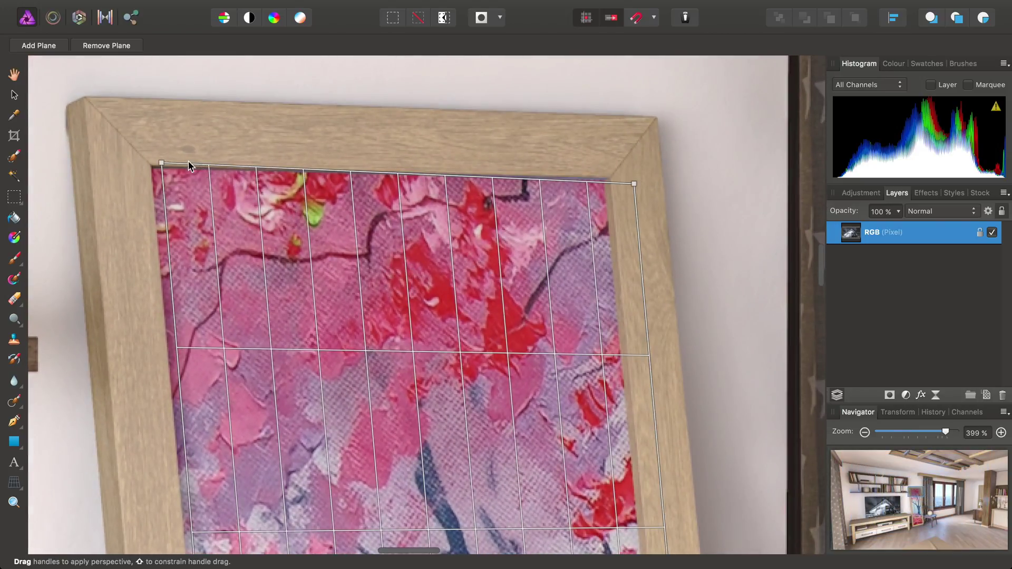
left_click_drag(154, 171, 153, 169)
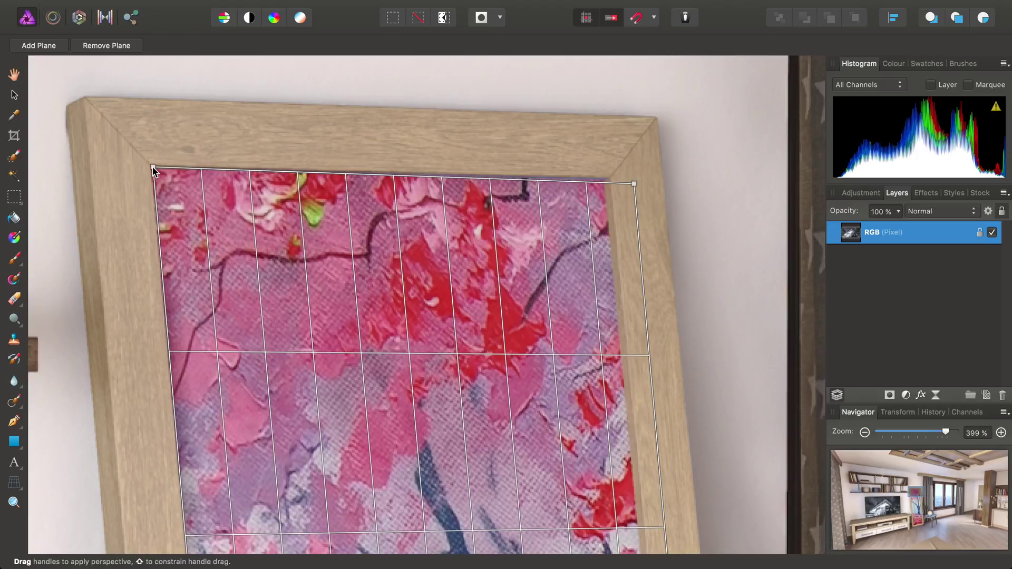
left_click_drag(634, 185, 609, 184)
scroll(590, 288, "down", 10)
scroll(583, 311, "down", 15)
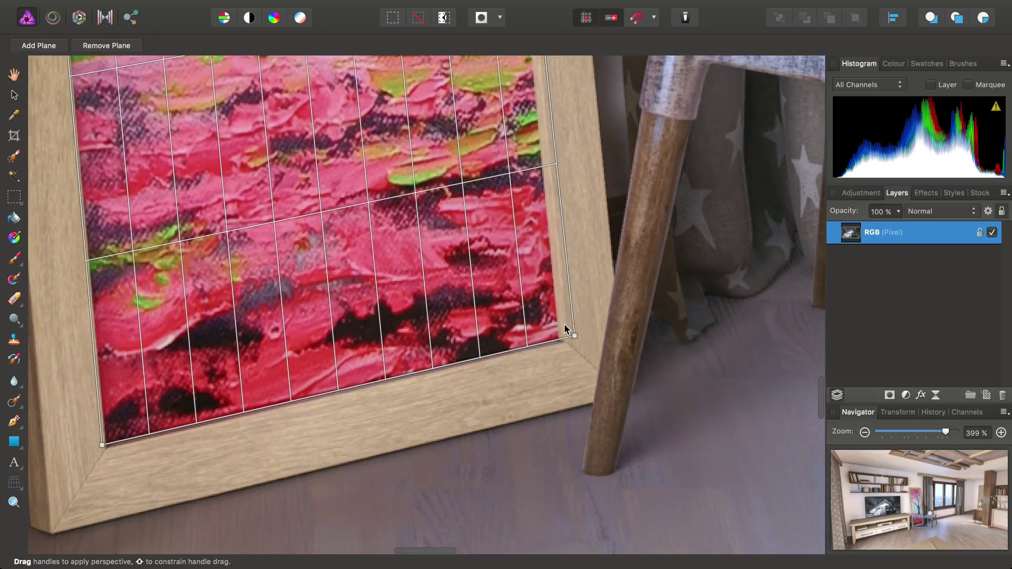
left_click_drag(576, 339, 560, 342)
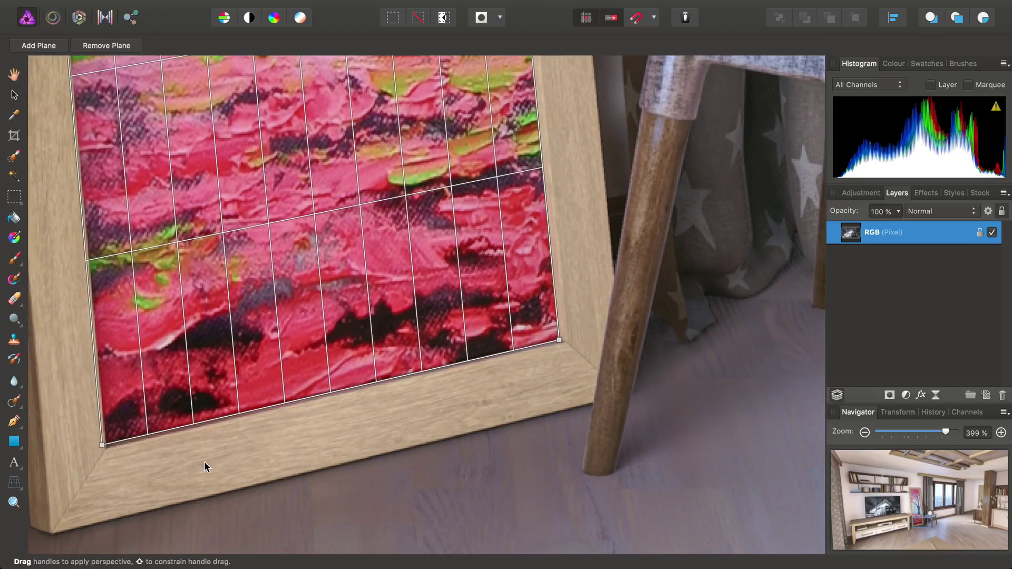
left_click_drag(102, 443, 106, 446)
key("super+0")
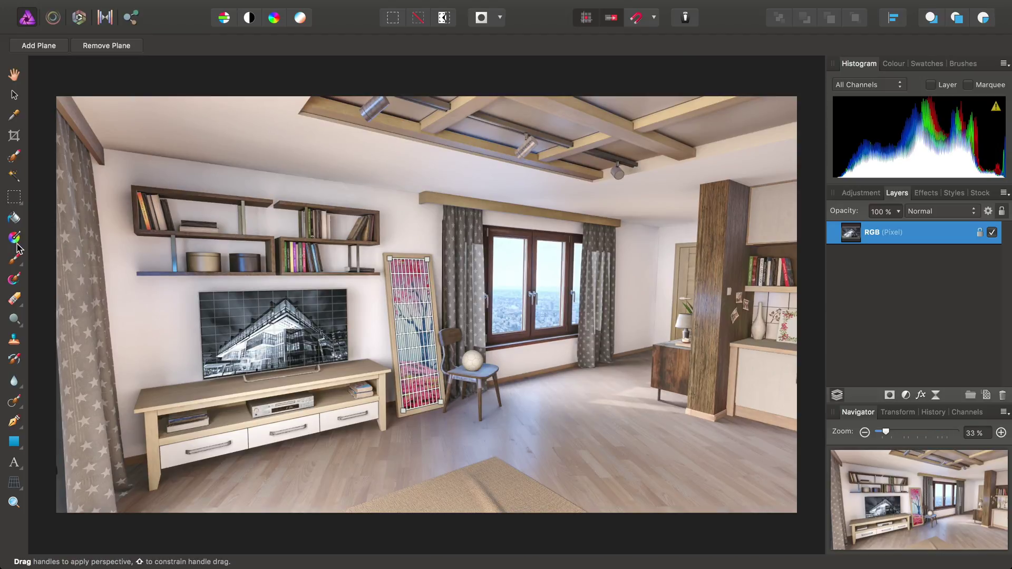
Step: Reenter live projection editing and switch between the TV and painting planes
left_click(13, 264)
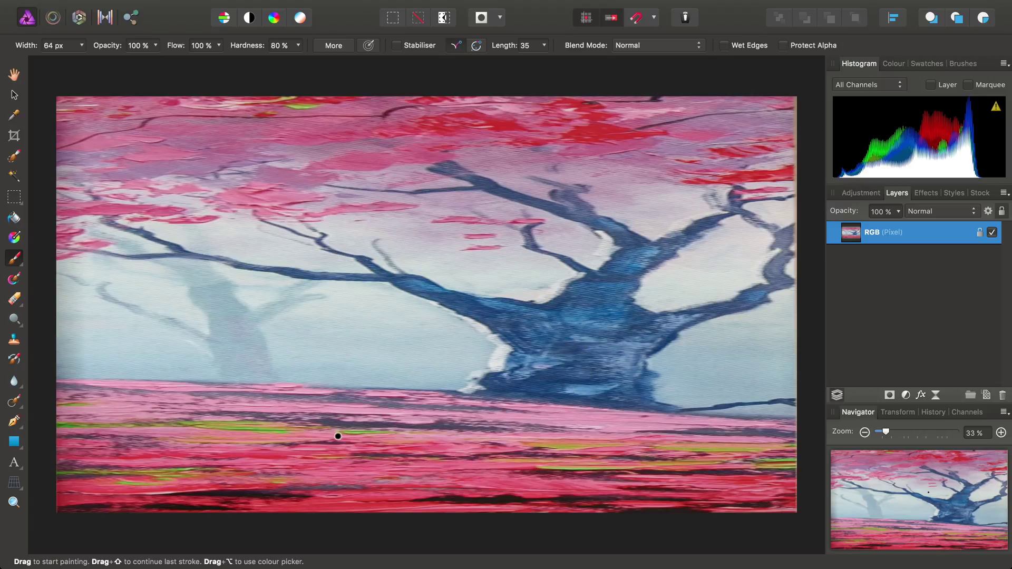
left_click(15, 96)
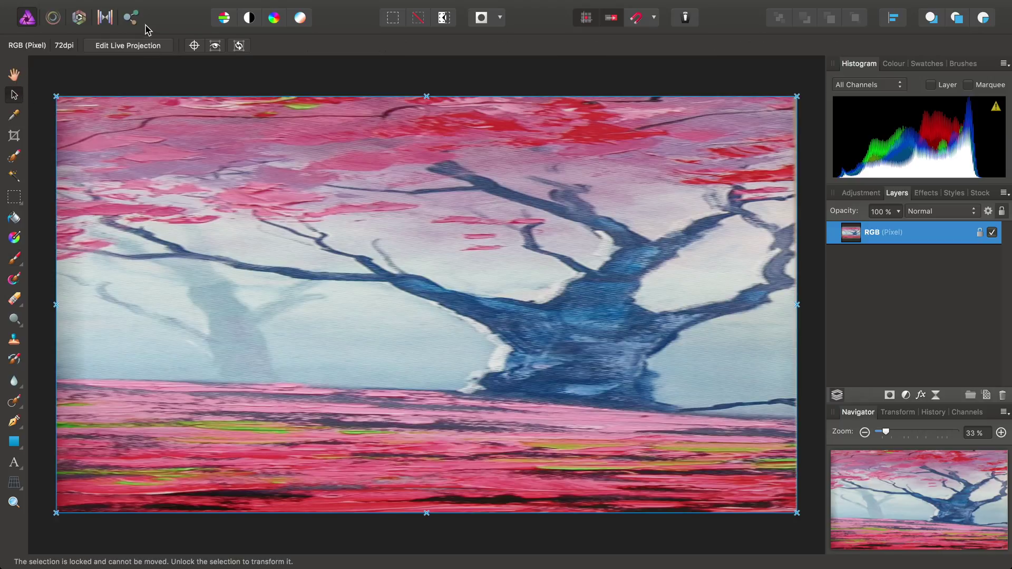
left_click(144, 46)
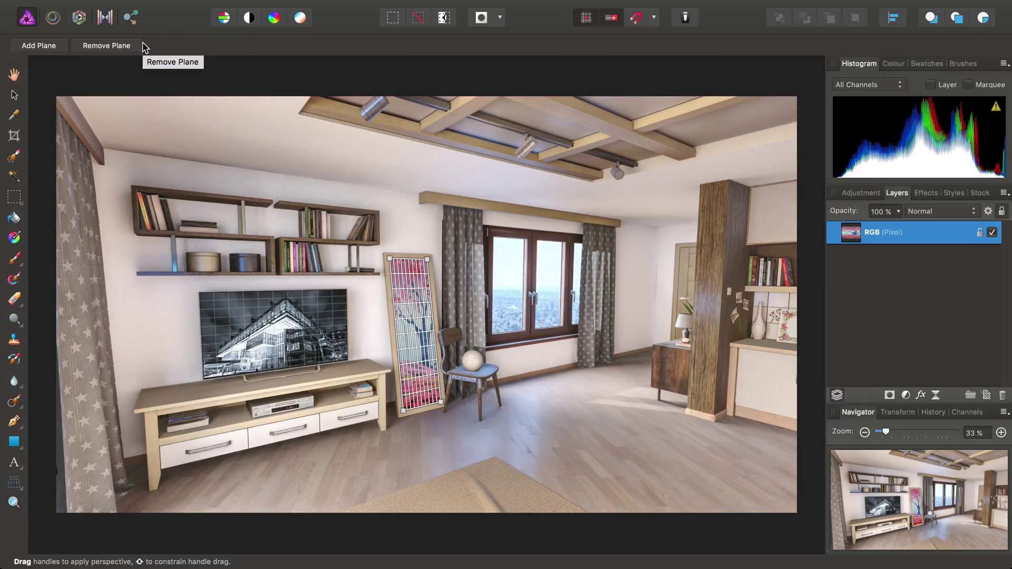
left_click(264, 330)
left_click(410, 308)
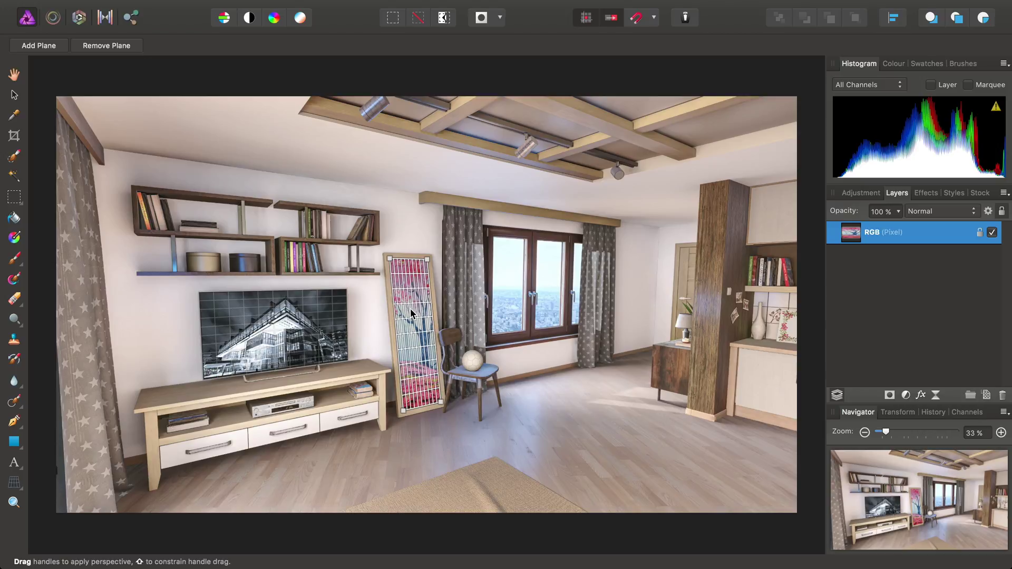
left_click(317, 322)
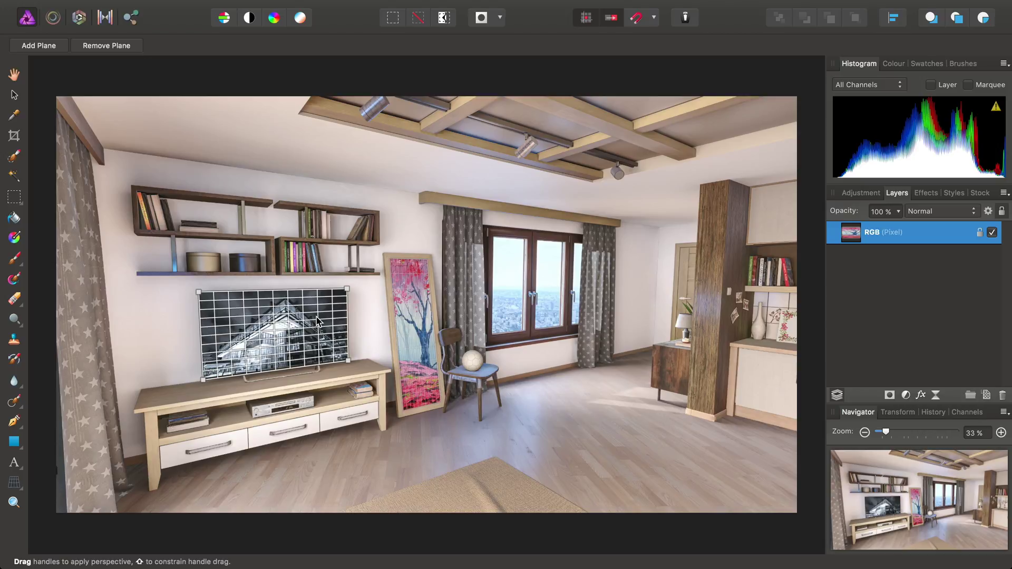
Step: Reopen the projection, select the painting's perspective plane and remove it
left_click(14, 74)
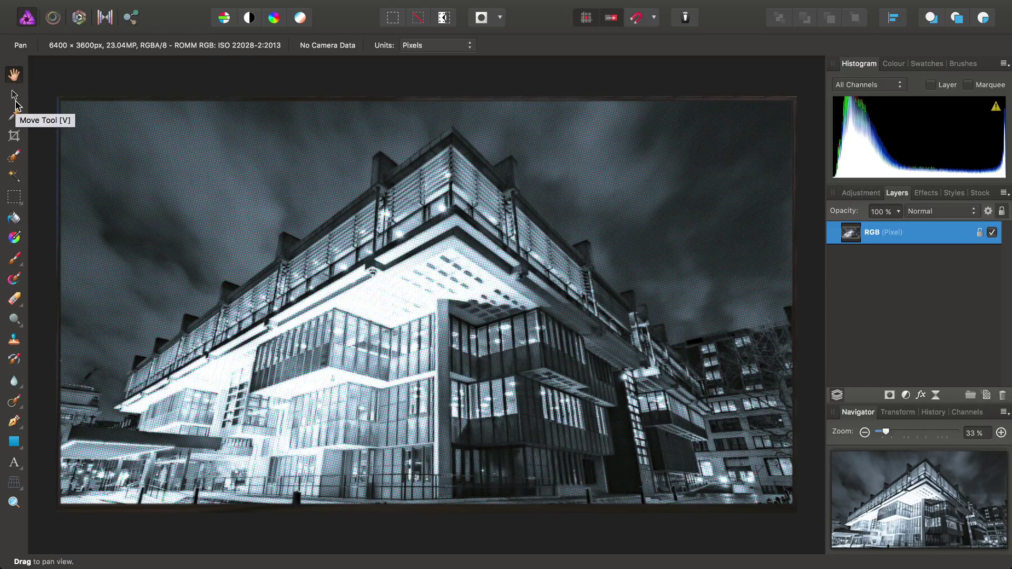
left_click(16, 101)
left_click(109, 46)
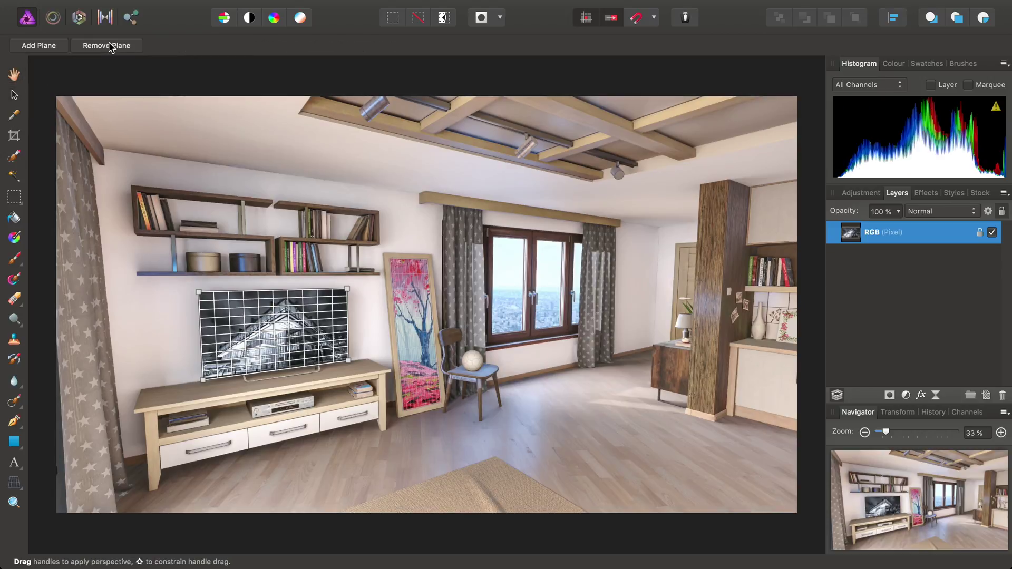
left_click(409, 305)
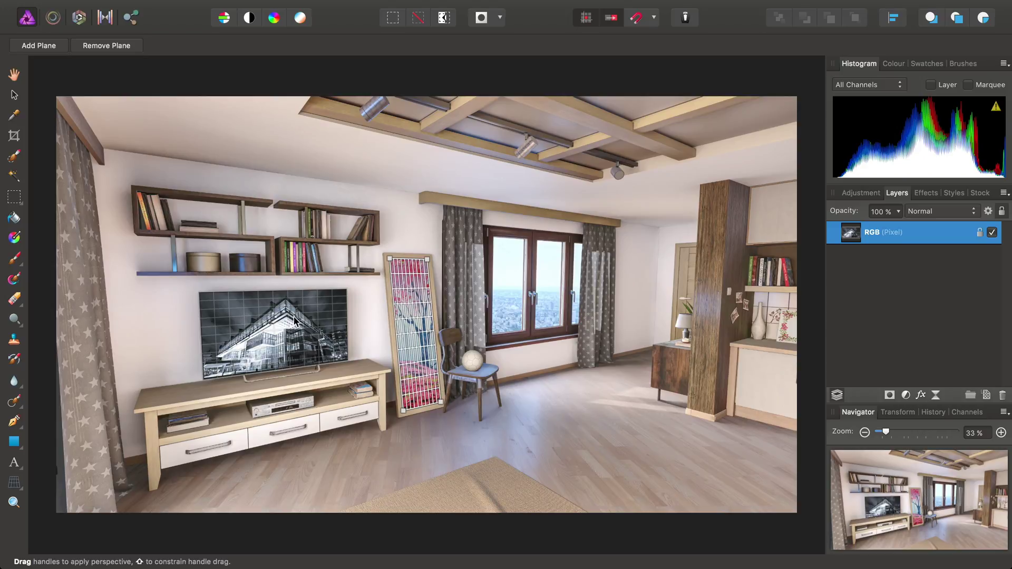
left_click(294, 321)
left_click(406, 305)
left_click(136, 48)
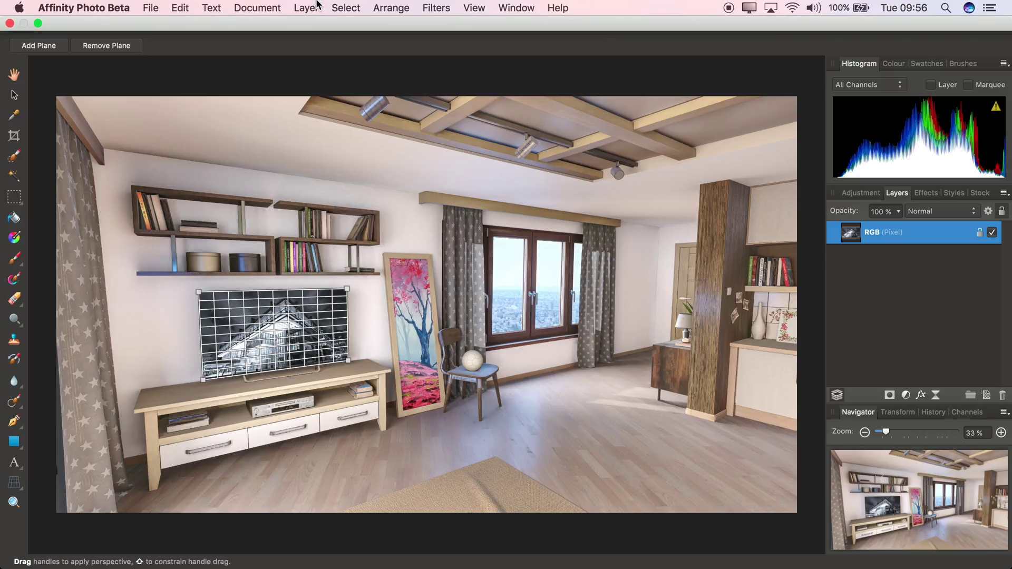
Step: Remove the live projection from the layer via Layer > Live Projection, then switch to the Hand tool
left_click(318, 5)
mouse_move(389, 162)
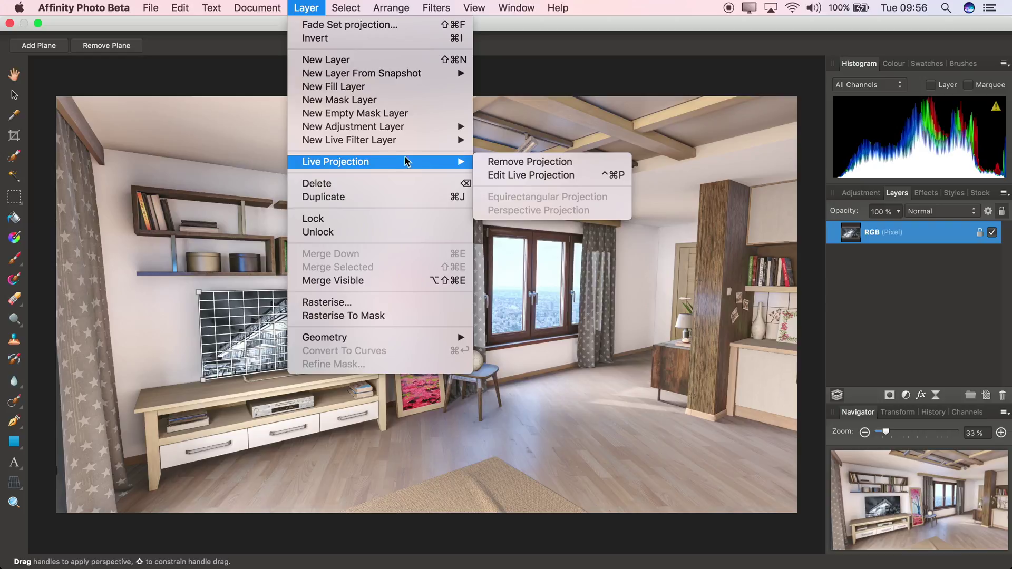
left_click(529, 162)
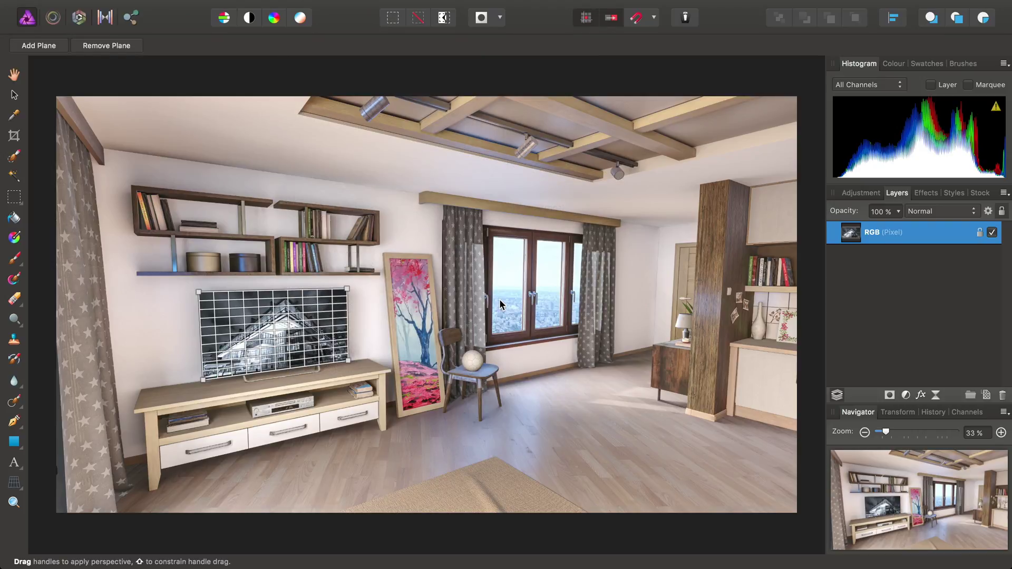
key("v")
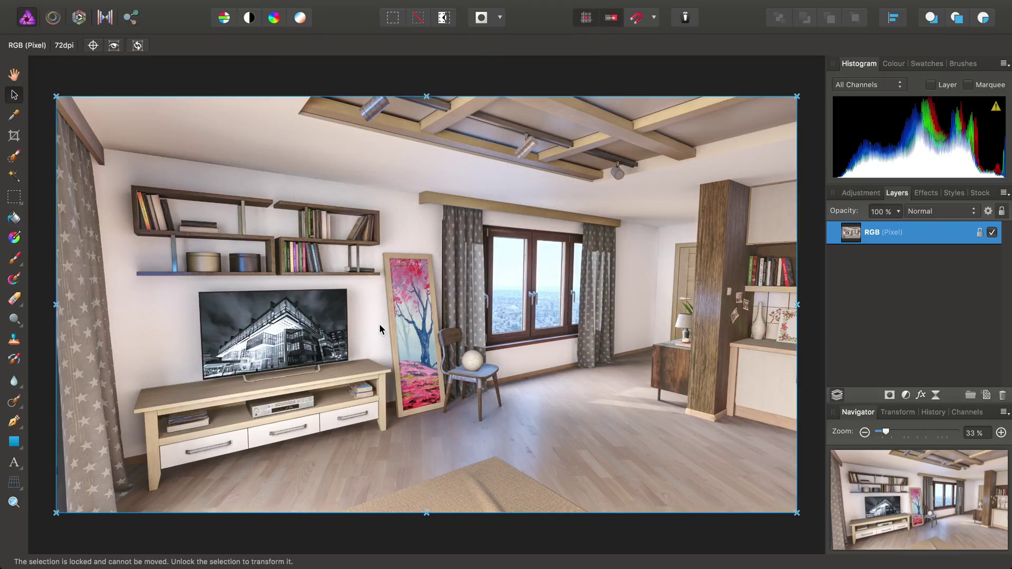
key("h")
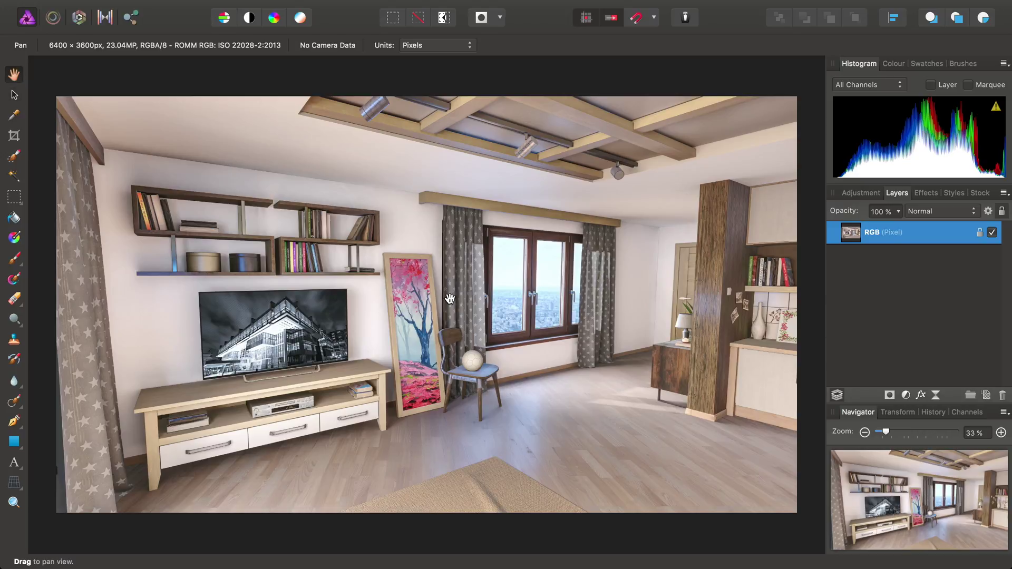
scroll(252, 347, "up", 5)
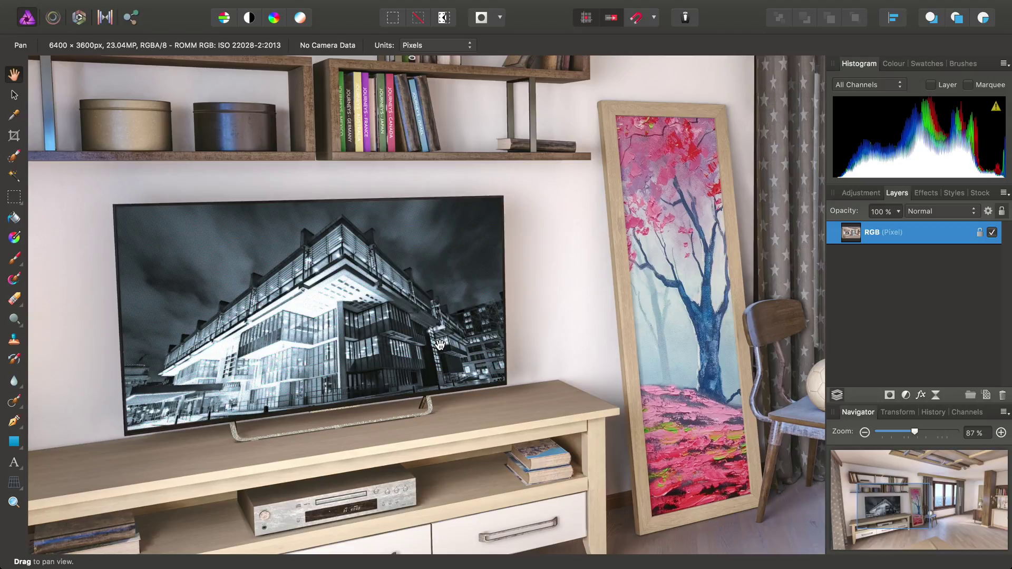
key("ctrl+0")
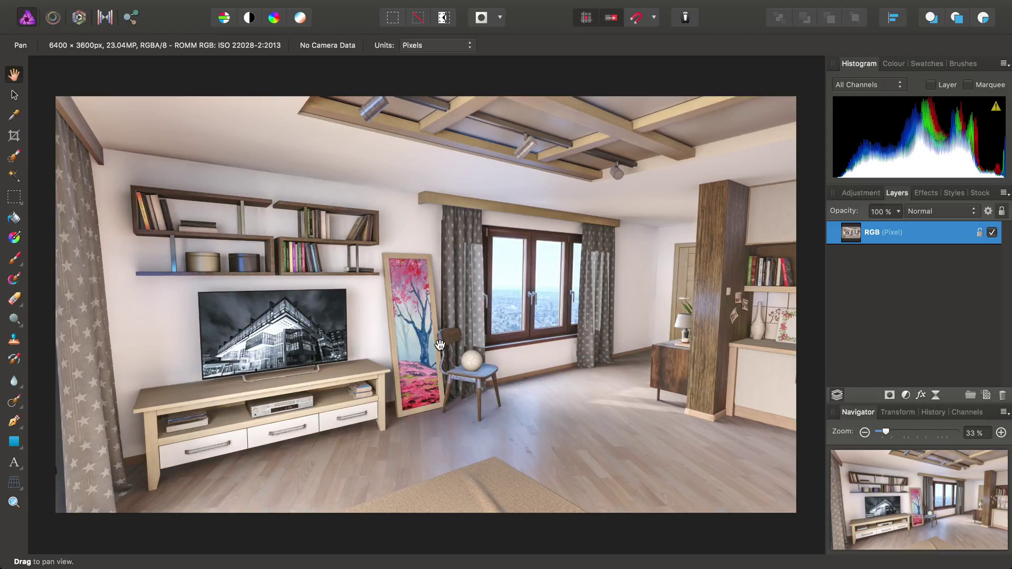